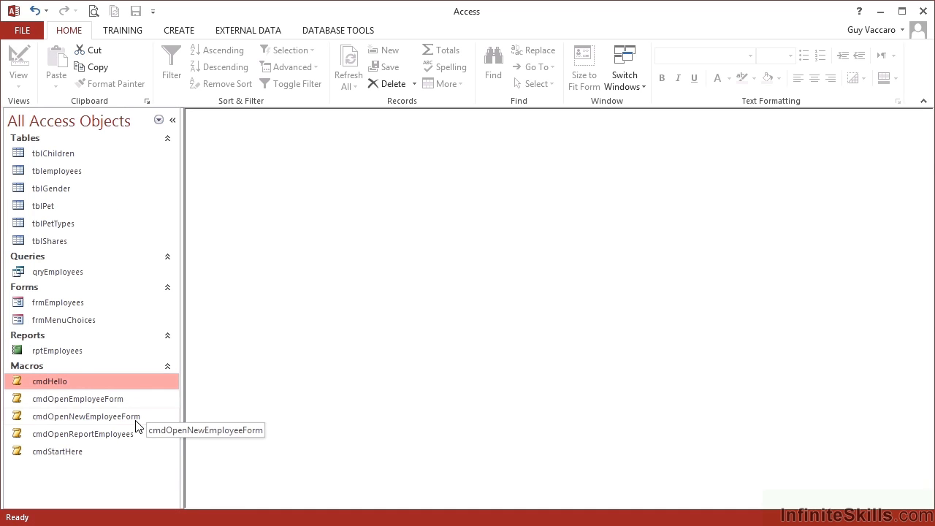
Create a blank macro in a maximized editor and save it as cmdOpenForms.
{"action": "left_click", "coordinate": [115, 418]}
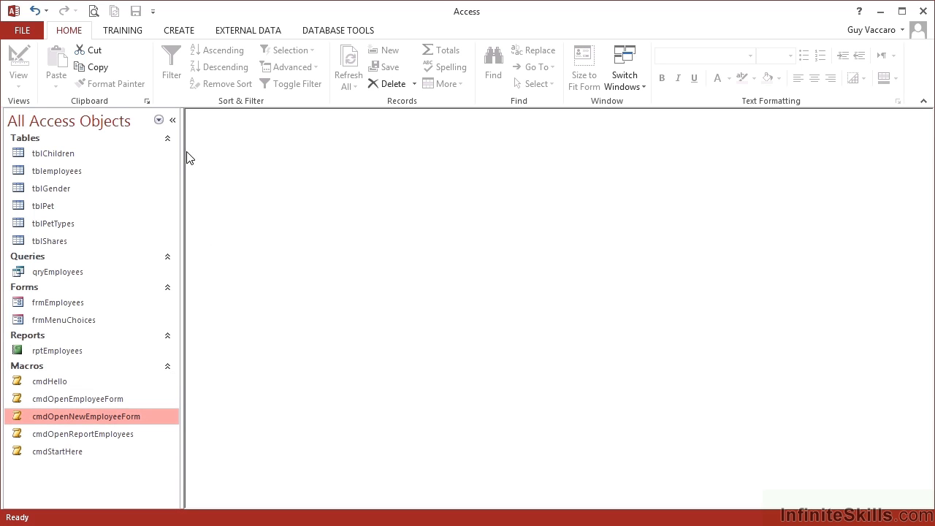
{"action": "left_click", "coordinate": [180, 30]}
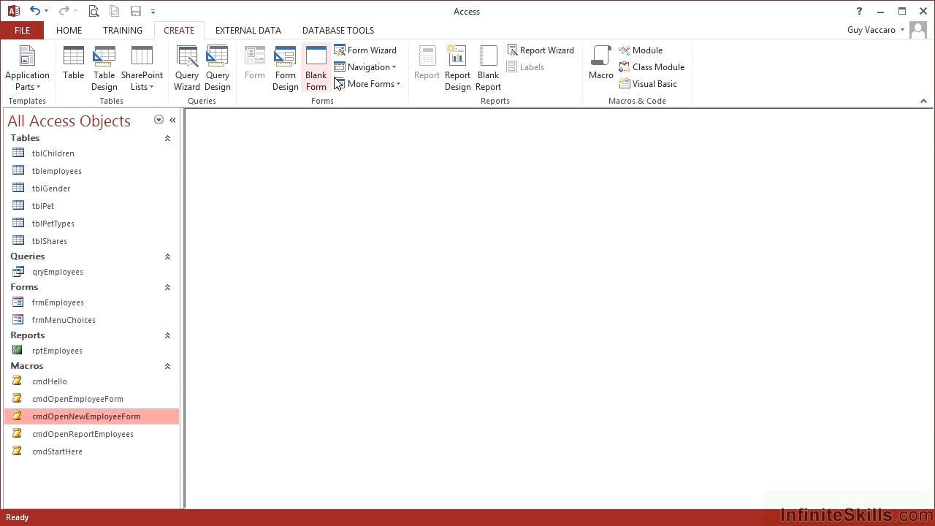
{"action": "left_click", "coordinate": [600, 66]}
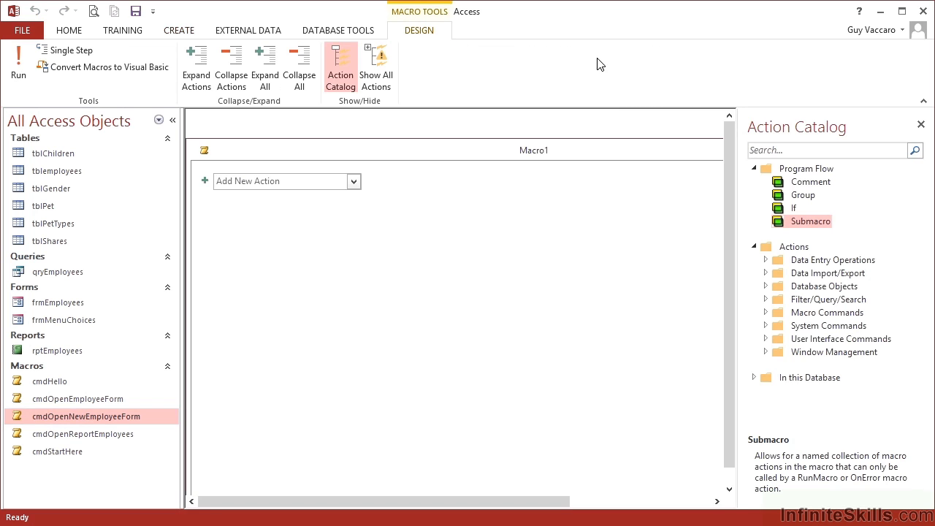
{"action": "double_click", "coordinate": [568, 155]}
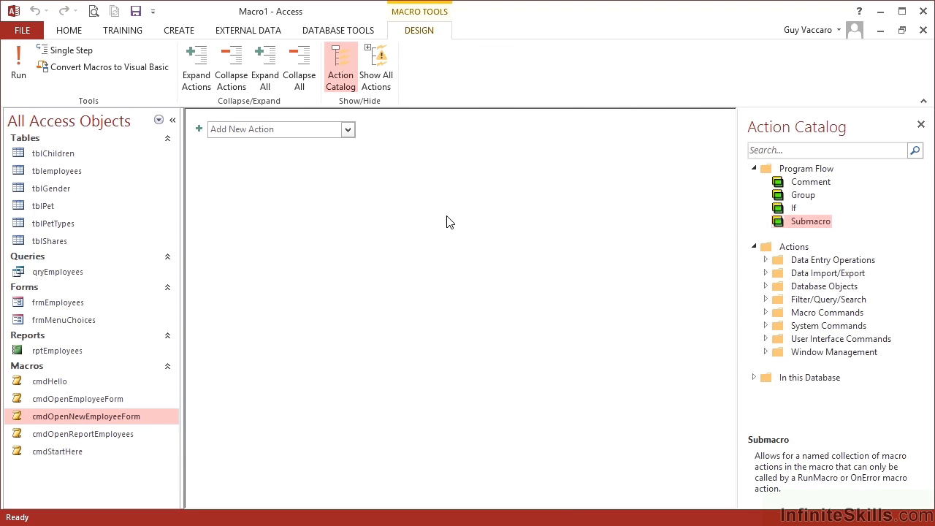
{"action": "key", "text": "ctrl+s"}
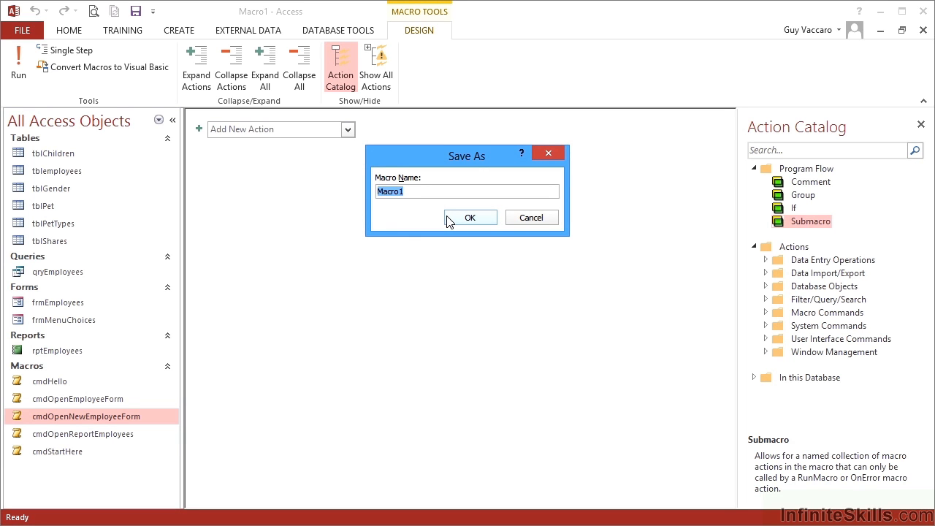
{"action": "type", "text": "cmdOpenForms"}
{"action": "left_click", "coordinate": [464, 219]}
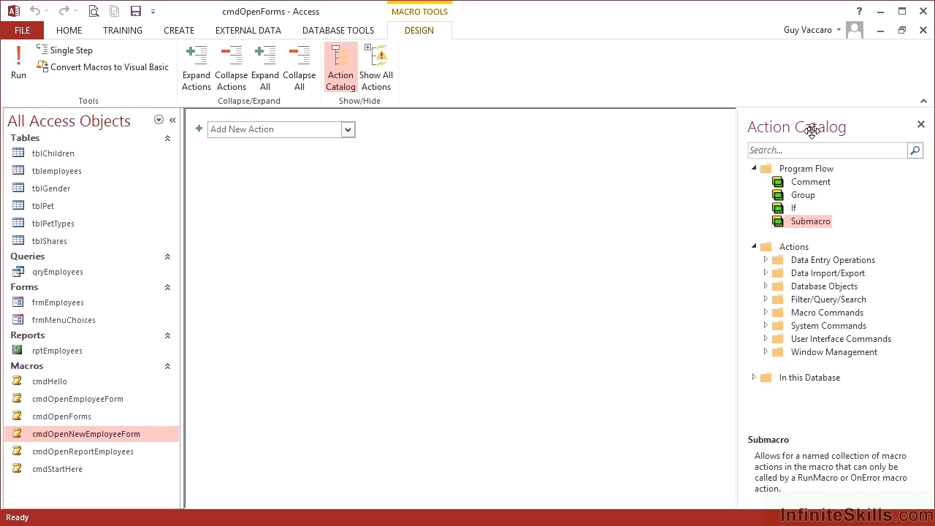
{"action": "left_click", "coordinate": [921, 125]}
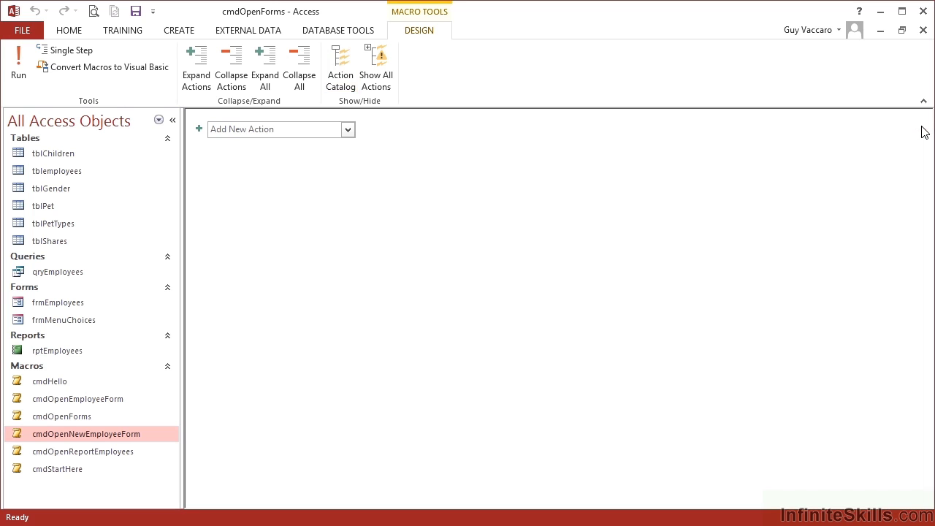
{"action": "left_click", "coordinate": [347, 71]}
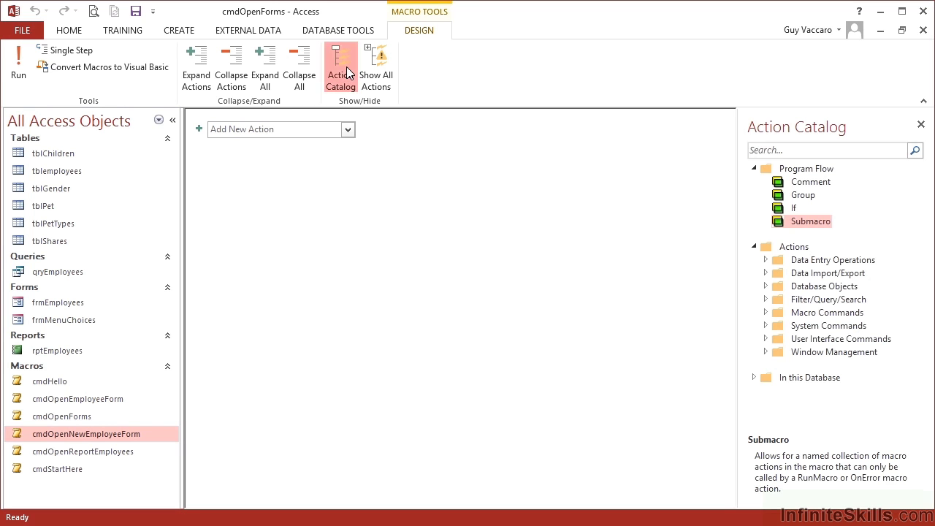
Insert a submacro block and name it NewEmployee.
{"action": "left_click", "coordinate": [806, 226]}
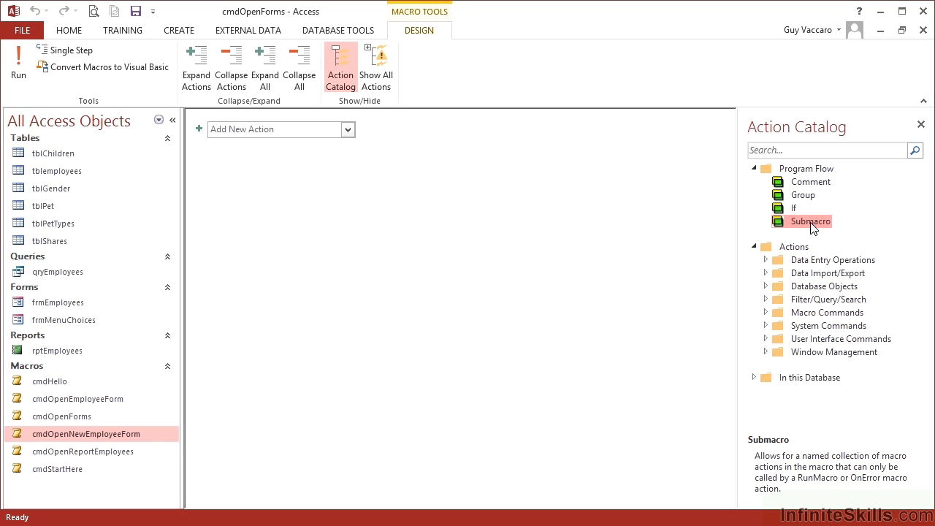
{"action": "double_click", "coordinate": [810, 221]}
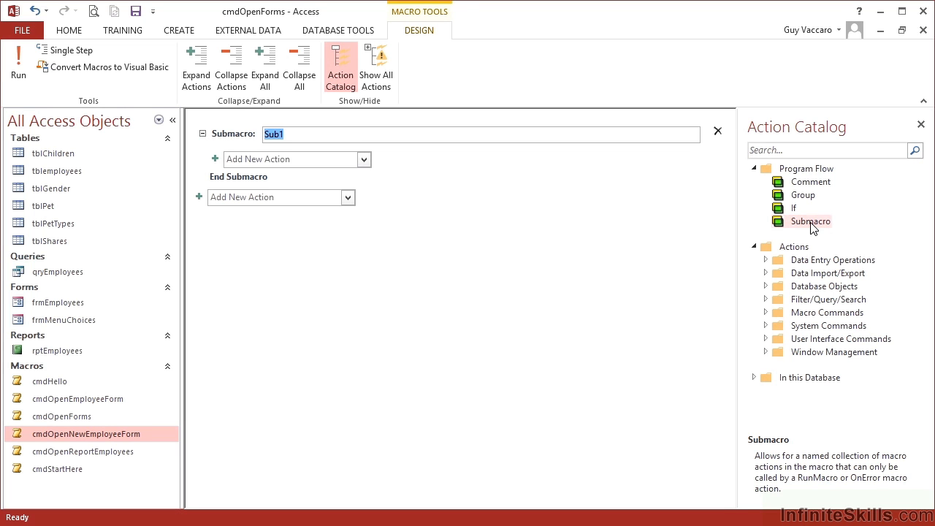
{"action": "mouse_move", "coordinate": [216, 137]}
{"action": "mouse_move", "coordinate": [235, 181]}
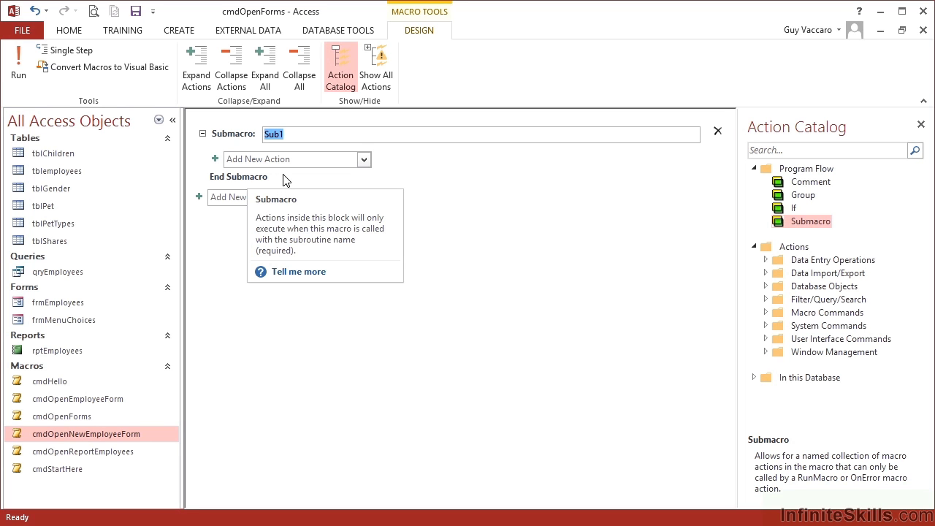
{"action": "key", "text": "BackSpace"}
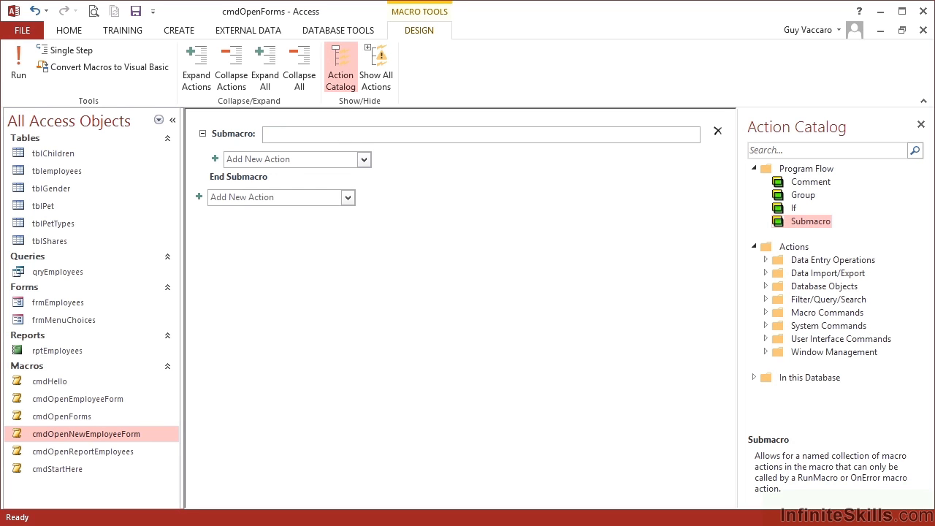
{"action": "type", "text": "NewEmployee"}
Add an OpenForm action that opens frmEmployees in Add data mode.
{"action": "left_click", "coordinate": [364, 162]}
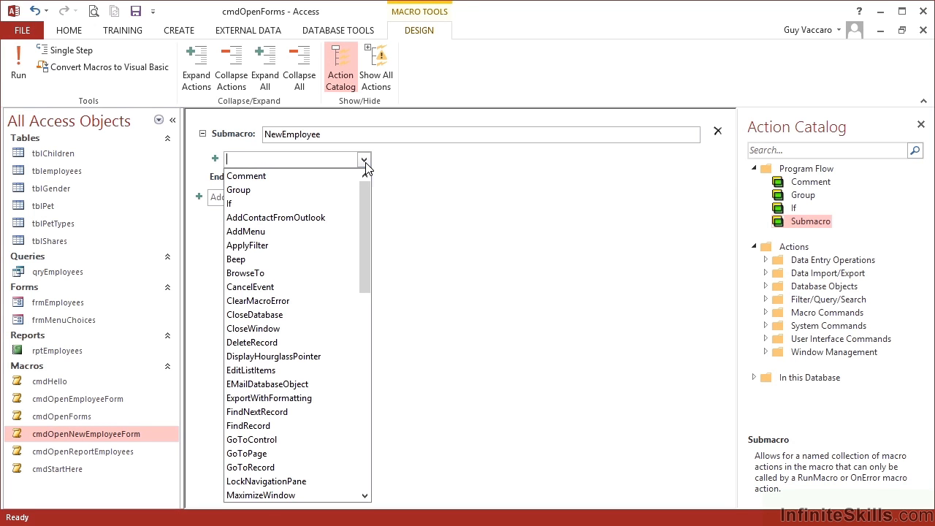
{"action": "type", "text": "OpenForm"}
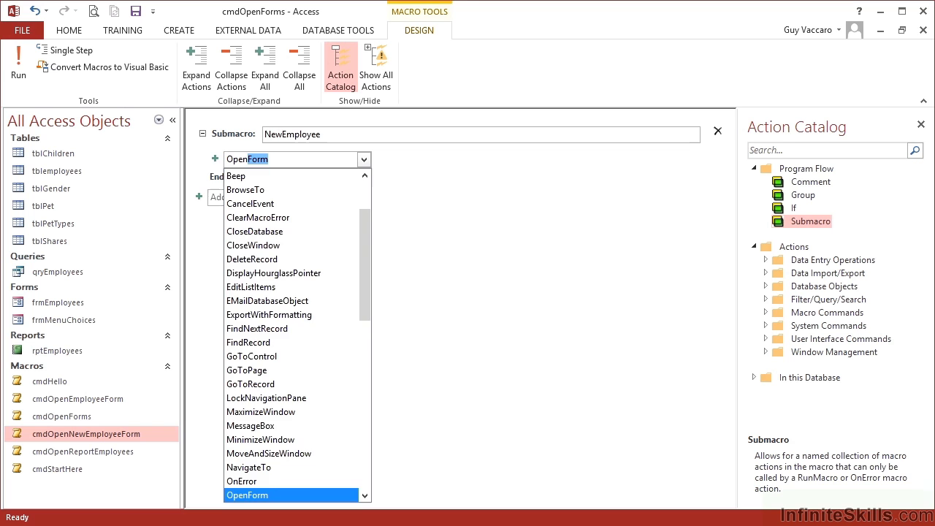
{"action": "key", "text": "Return"}
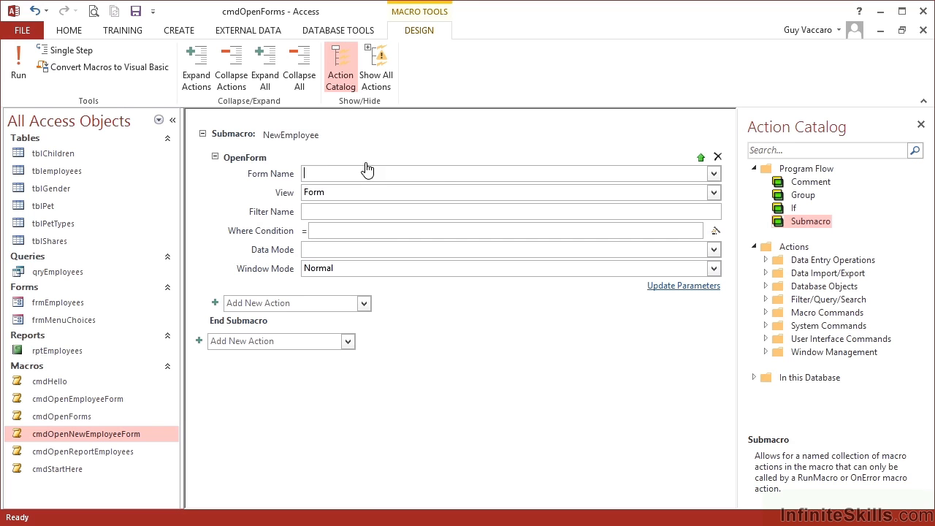
{"action": "left_click", "coordinate": [714, 174]}
{"action": "left_click", "coordinate": [431, 193]}
{"action": "left_click", "coordinate": [713, 250]}
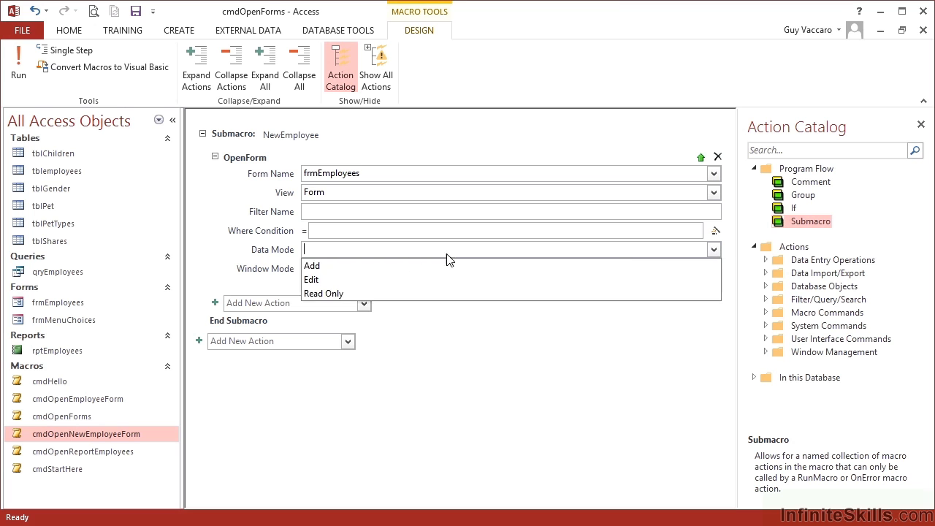
{"action": "left_click", "coordinate": [381, 267]}
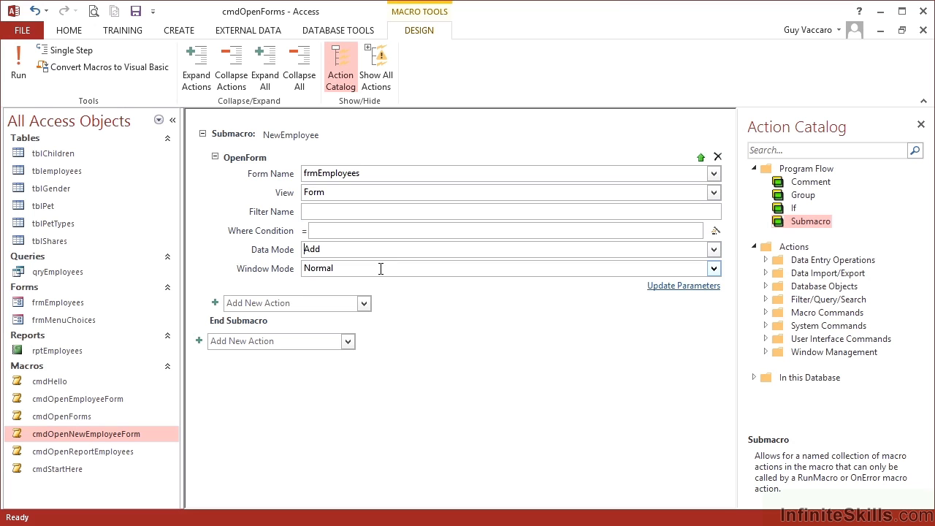
Follow it with a MaximizeWindow action and collapse the NewEmployee submacro.
{"action": "left_click", "coordinate": [363, 303]}
{"action": "type", "text": "mizeWindow"}
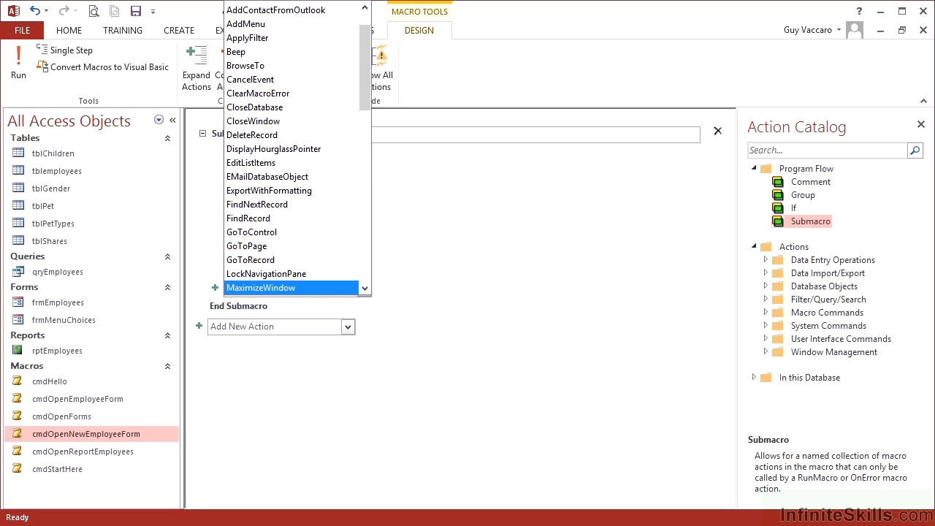
{"action": "left_click", "coordinate": [322, 288]}
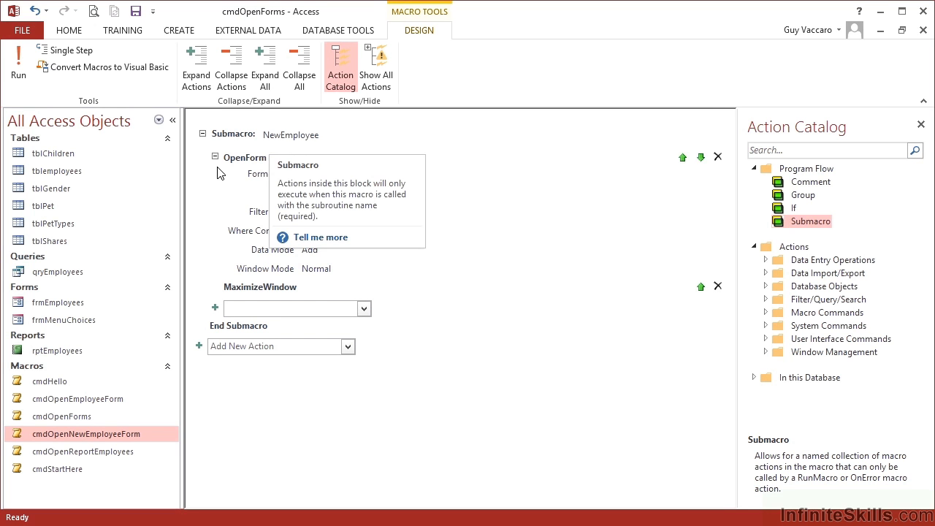
{"action": "left_click", "coordinate": [207, 183]}
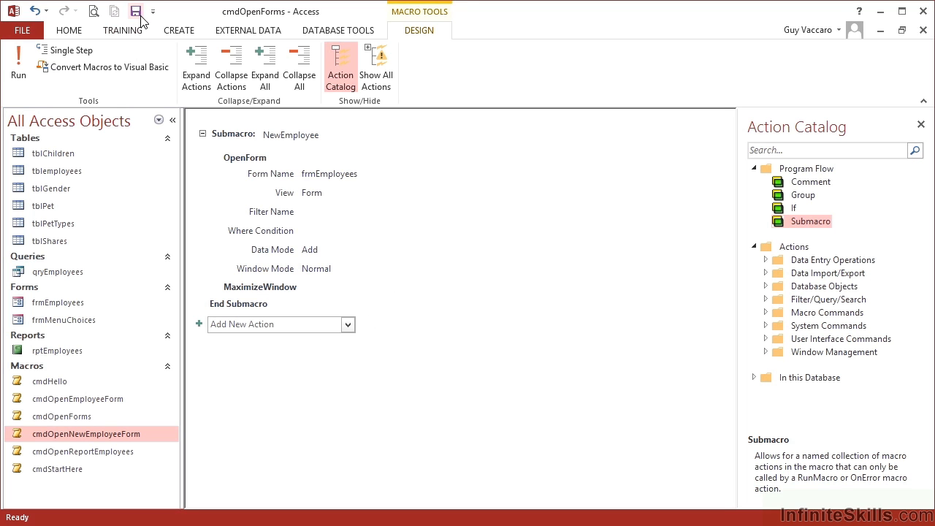
{"action": "left_click", "coordinate": [203, 134]}
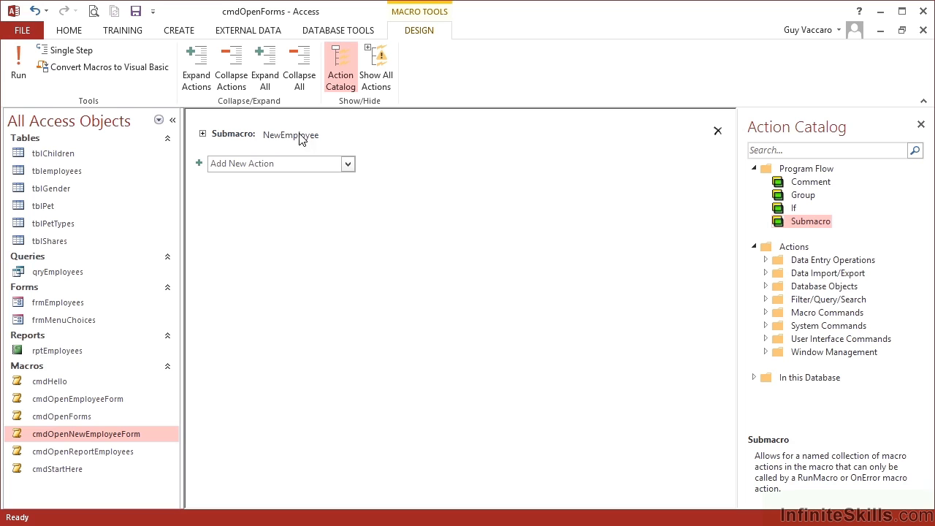
Insert a second submacro block named EditEmployees.
{"action": "left_click", "coordinate": [228, 163]}
{"action": "double_click", "coordinate": [806, 222]}
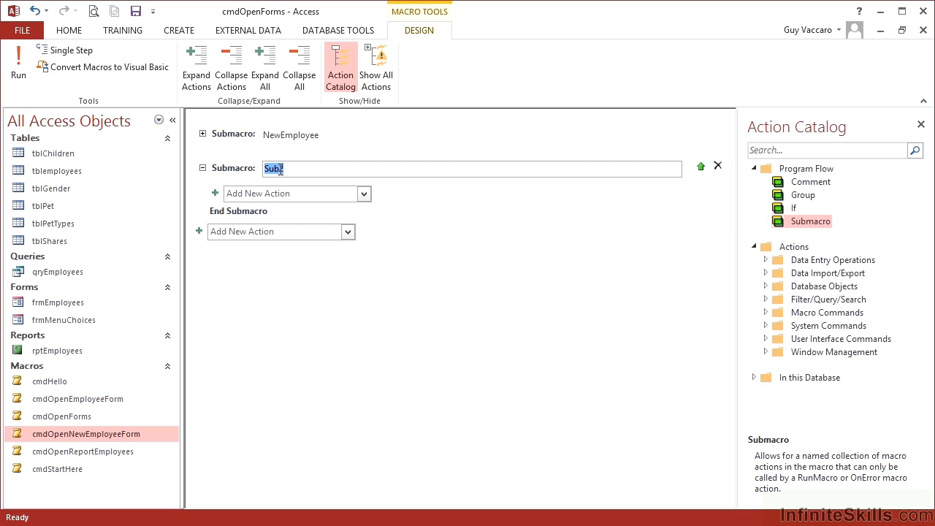
{"action": "type", "text": "Employees"}
{"action": "key", "text": "Home"}
{"action": "type", "text": "Edit"}
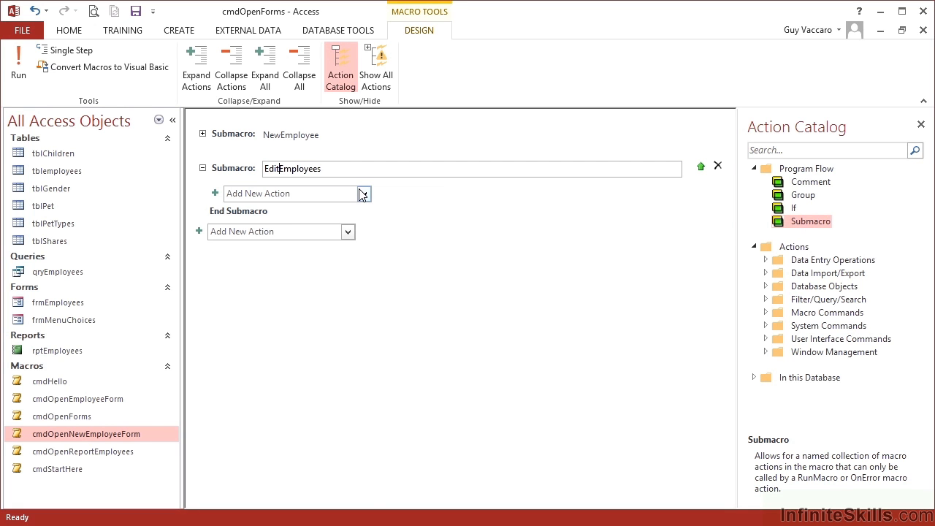
Add an OpenForm action with Form Name frmEmployees.
{"action": "left_click", "coordinate": [362, 193]}
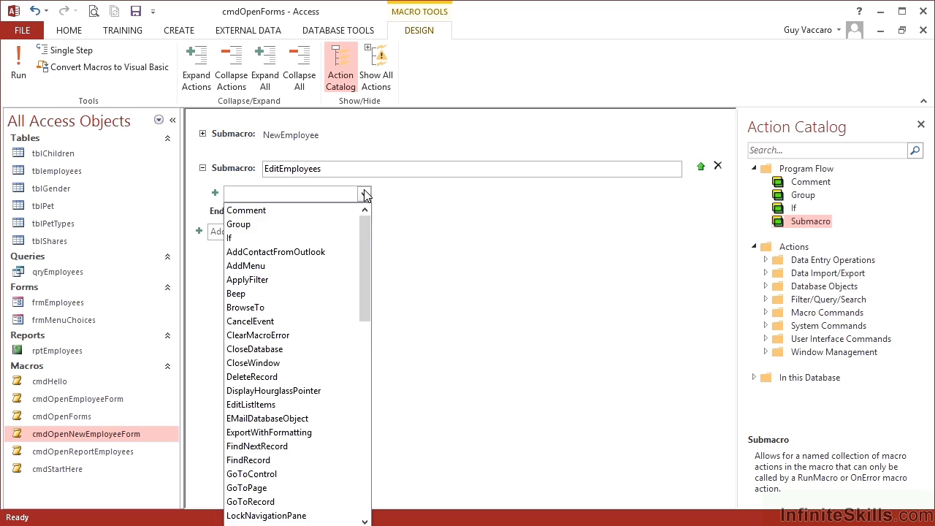
{"action": "type", "text": "OpenForm"}
{"action": "key", "text": "Return"}
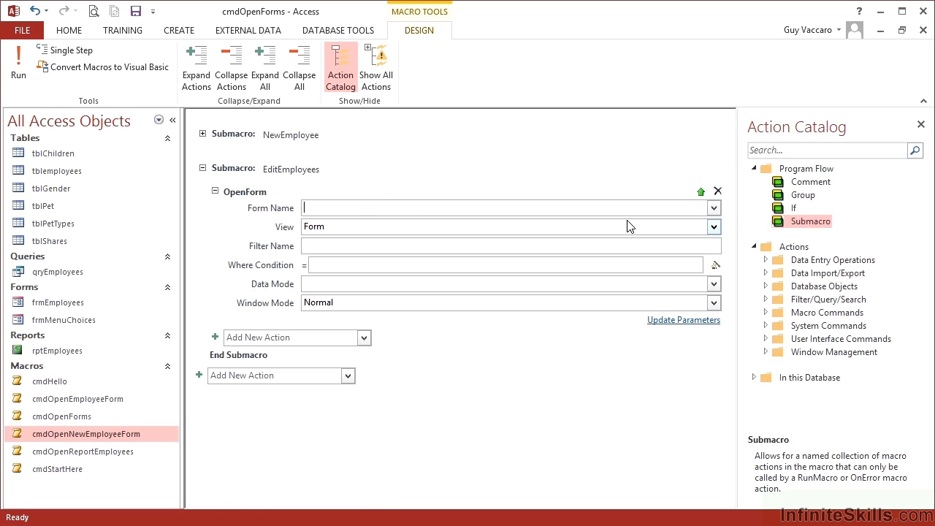
{"action": "left_click", "coordinate": [713, 208]}
{"action": "left_click", "coordinate": [380, 223]}
Add a MaximizeWindow action and collapse the EditEmployees submacro.
{"action": "left_click", "coordinate": [314, 339]}
{"action": "type", "text": "MaximizeWindow"}
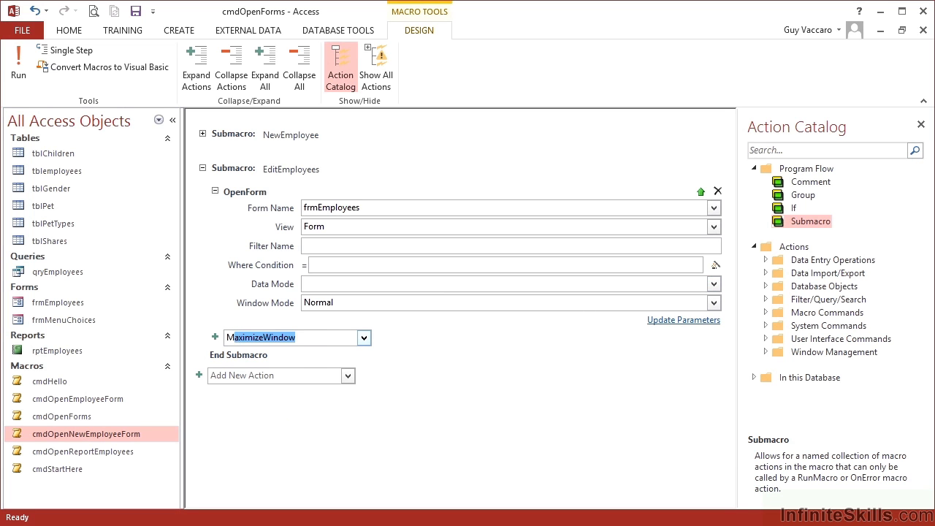
{"action": "key", "text": "Return"}
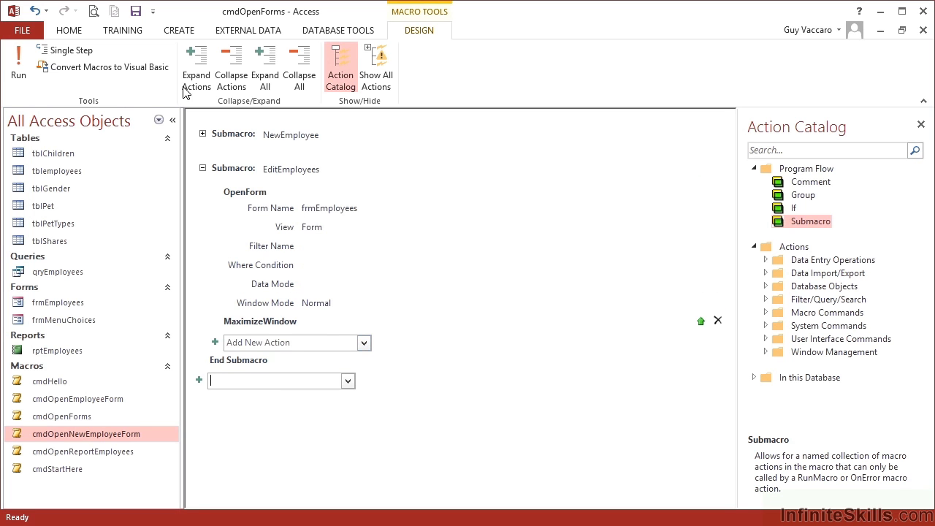
{"action": "left_click", "coordinate": [202, 168]}
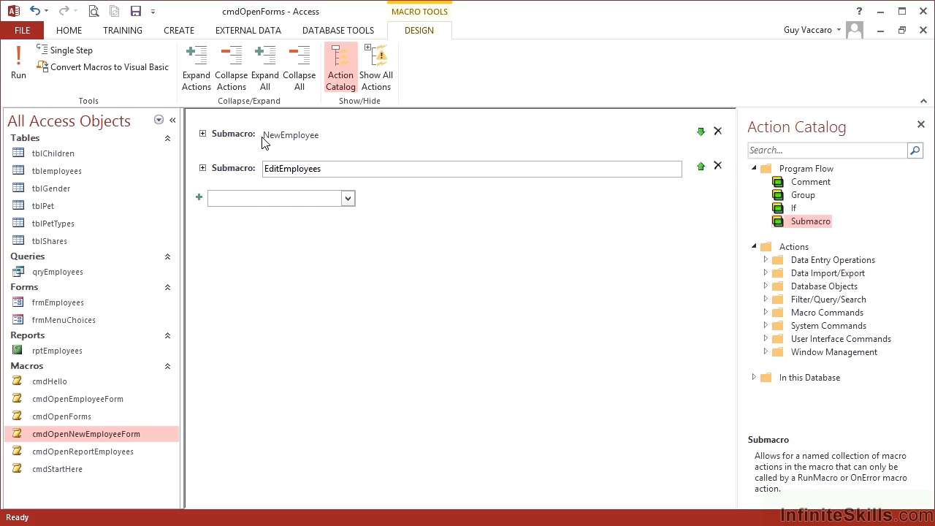
{"action": "left_click", "coordinate": [287, 136]}
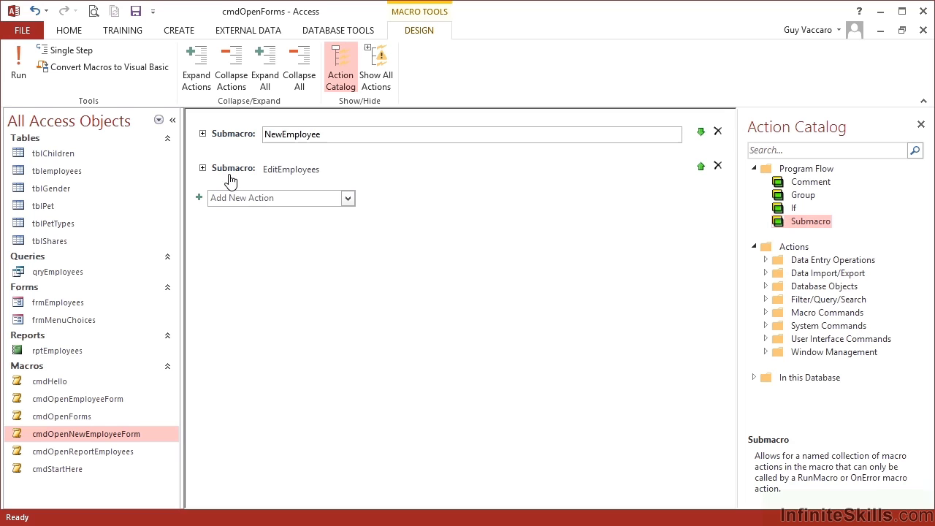
{"action": "left_click", "coordinate": [238, 174]}
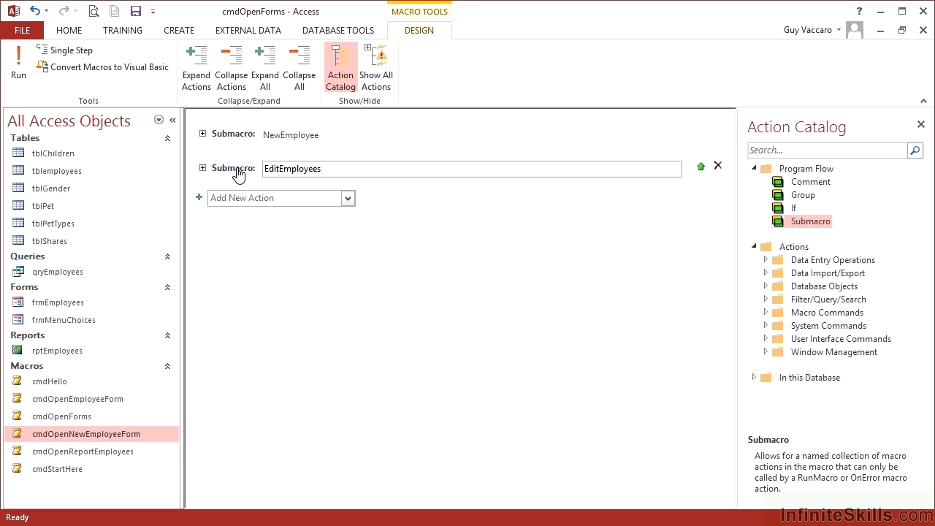
{"action": "left_click", "coordinate": [203, 135]}
{"action": "left_click", "coordinate": [203, 134]}
{"action": "left_click", "coordinate": [203, 168]}
{"action": "left_click", "coordinate": [203, 168]}
Close cmdOpenForms saving its changes, then open frmMenuChoices in Design View.
{"action": "left_click", "coordinate": [923, 32]}
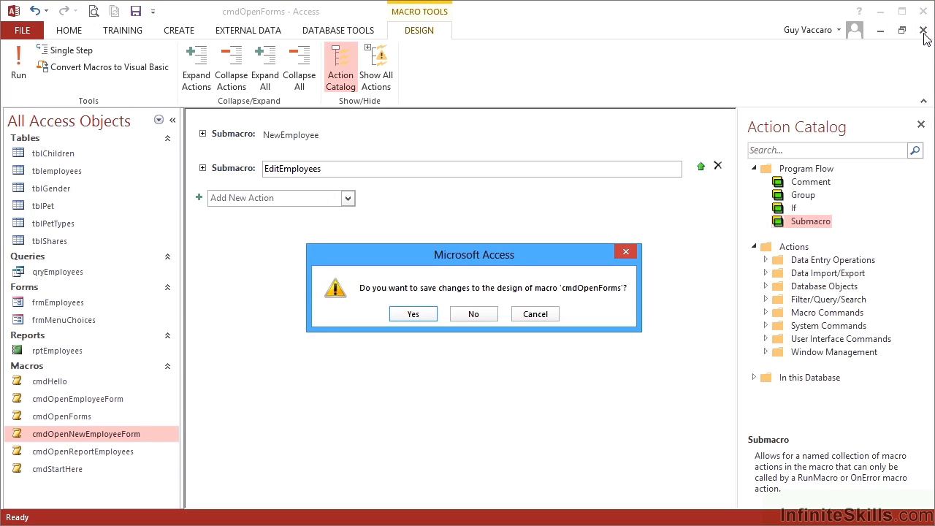
{"action": "left_click", "coordinate": [428, 315]}
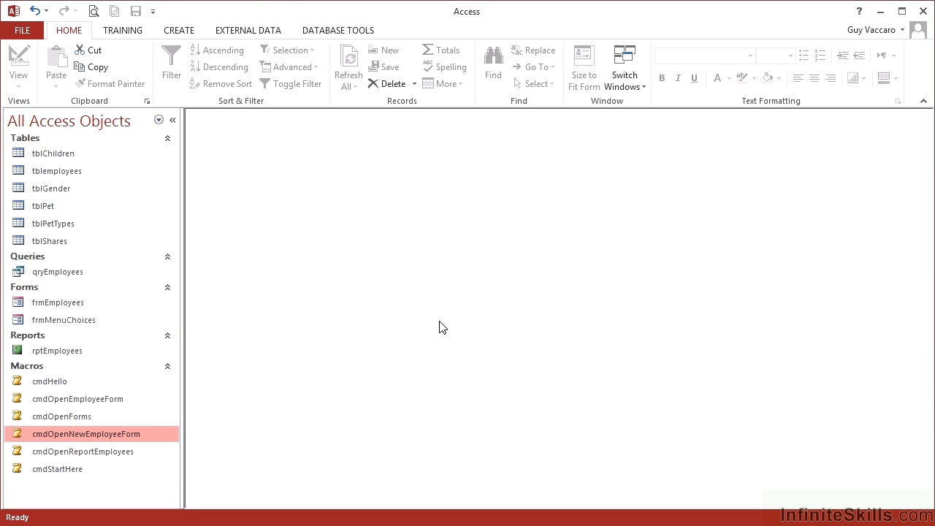
{"action": "left_click", "coordinate": [93, 326]}
{"action": "right_click", "coordinate": [93, 326]}
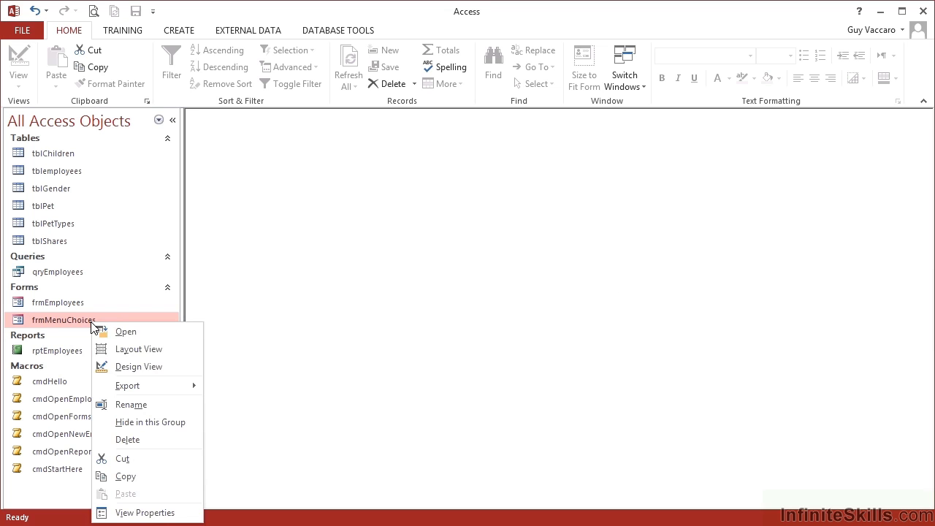
{"action": "left_click", "coordinate": [130, 367]}
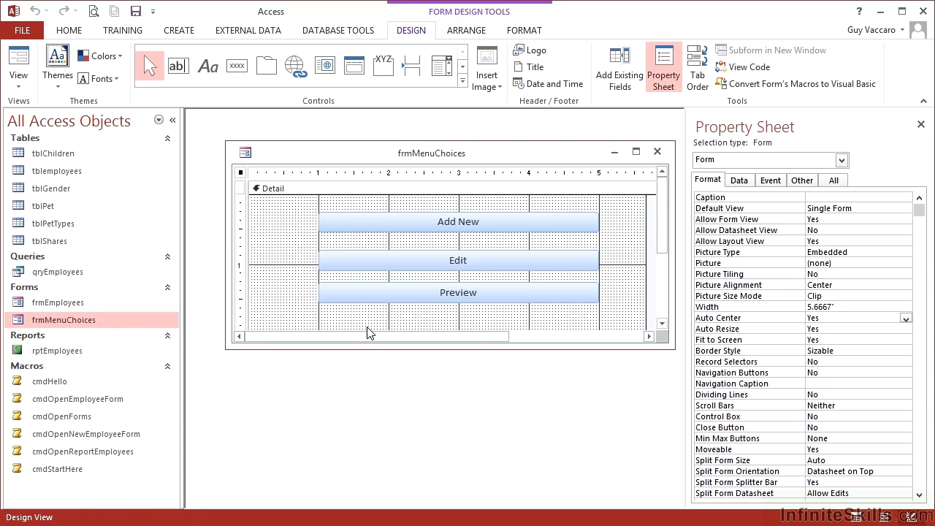
Enlarge the form and paste copies of the Add New and Edit buttons below Preview.
{"action": "left_click_drag", "start_coordinate": [396, 349], "coordinate": [379, 470]}
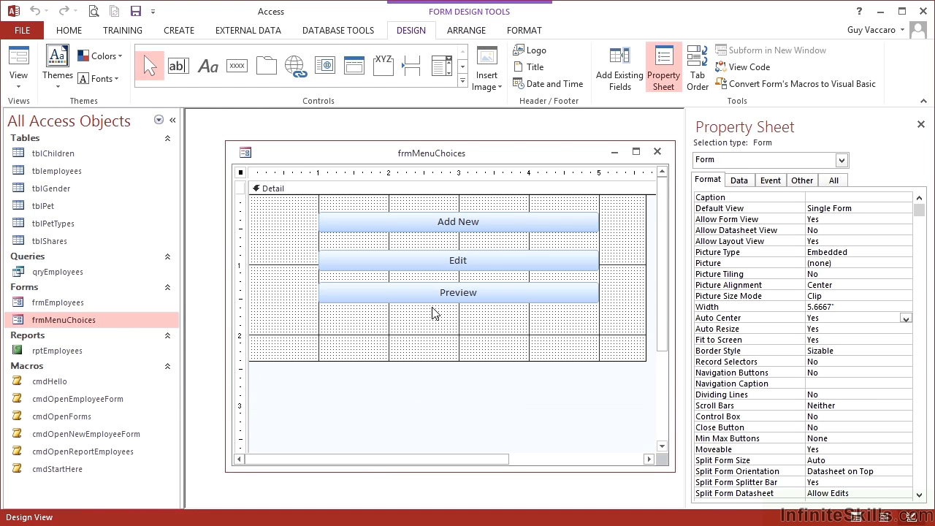
{"action": "left_click", "coordinate": [293, 211]}
{"action": "left_click_drag", "start_coordinate": [245, 204], "coordinate": [256, 281]}
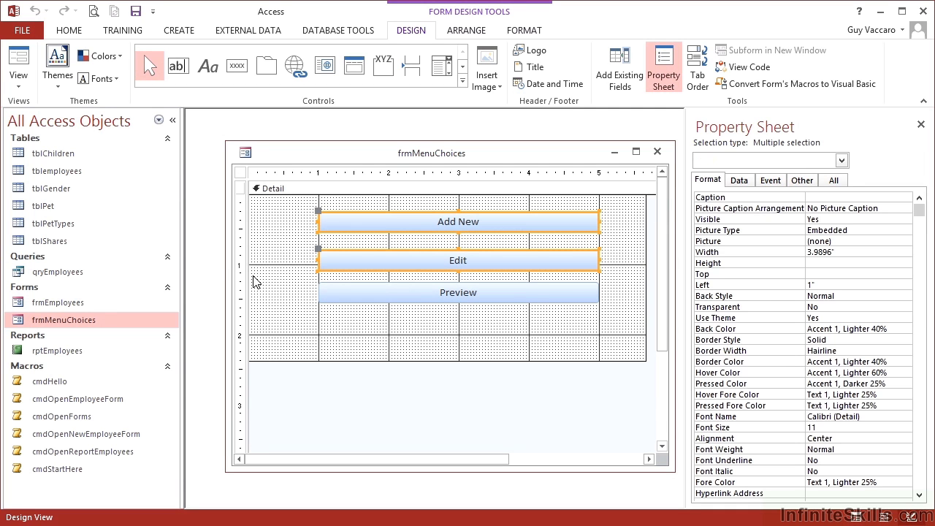
{"action": "key", "text": "ctrl+c"}
{"action": "key", "text": "ctrl+v"}
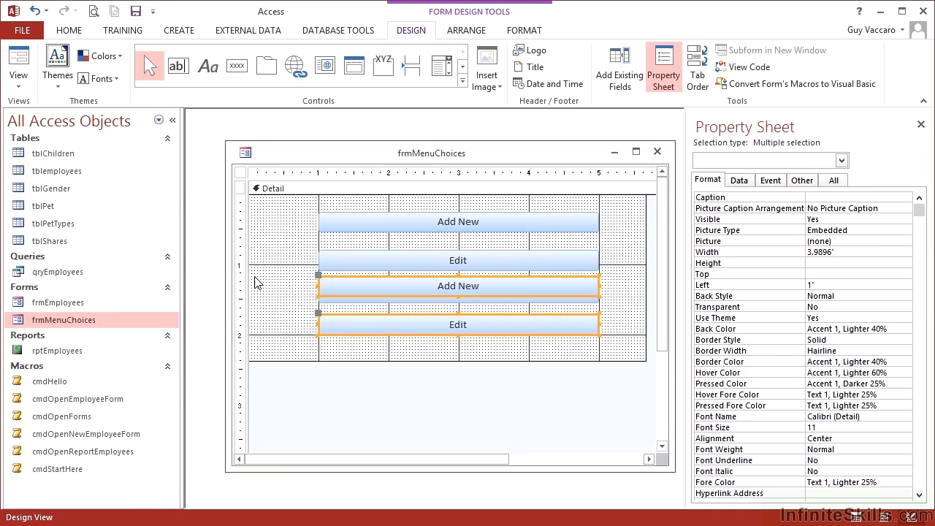
{"action": "left_click_drag", "start_coordinate": [406, 334], "coordinate": [409, 385]}
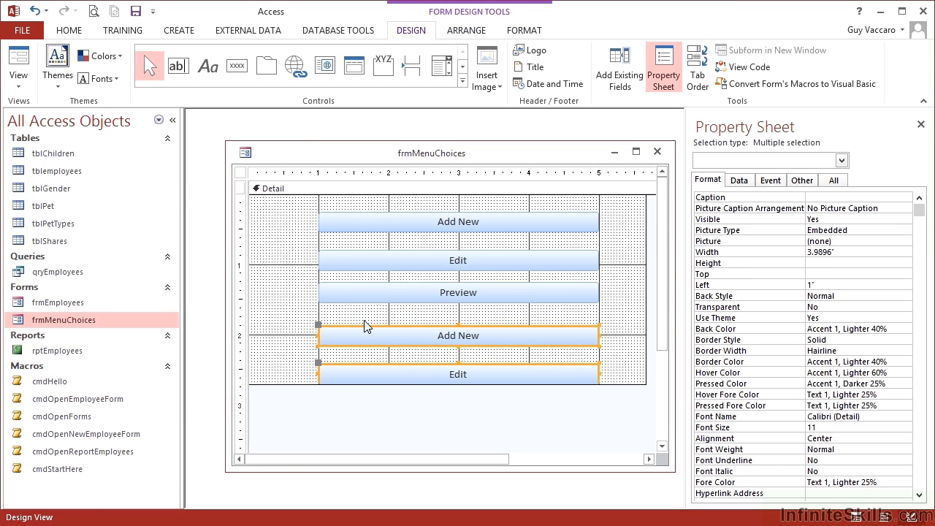
{"action": "left_click", "coordinate": [302, 322]}
Draw a horizontal divider line between the Preview button and the copied buttons.
{"action": "left_click", "coordinate": [463, 81]}
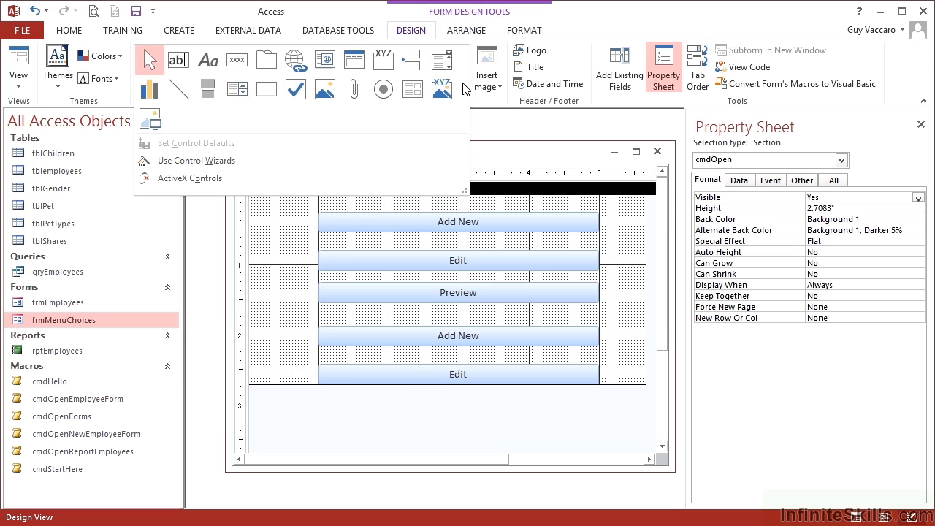
{"action": "left_click", "coordinate": [179, 92]}
{"action": "left_click_drag", "start_coordinate": [266, 311], "coordinate": [627, 311]}
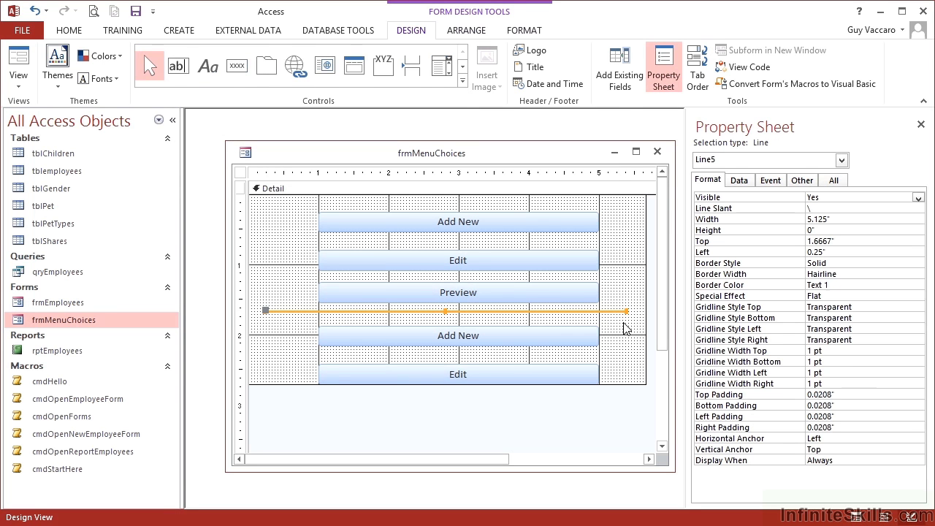
Rename the lower Add New button from Command3 to cmdnew2.
{"action": "left_click", "coordinate": [593, 343]}
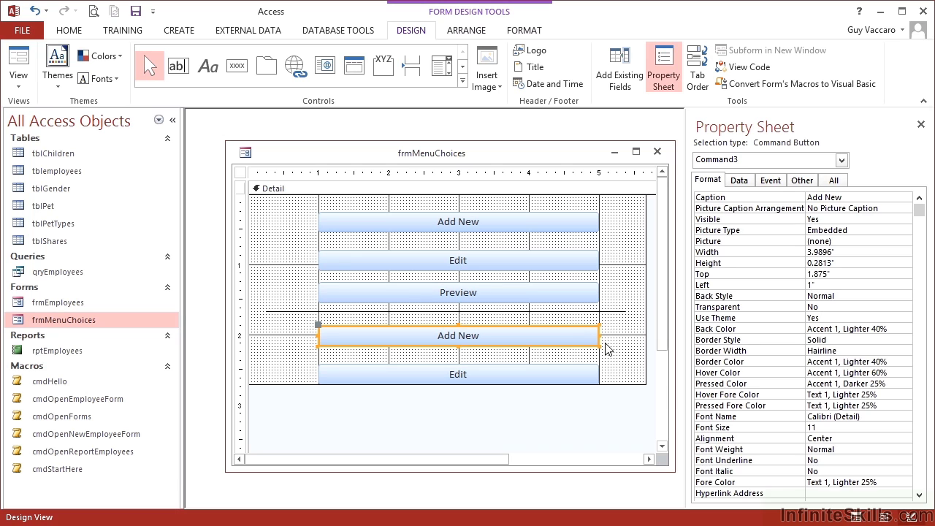
{"action": "left_click", "coordinate": [801, 183]}
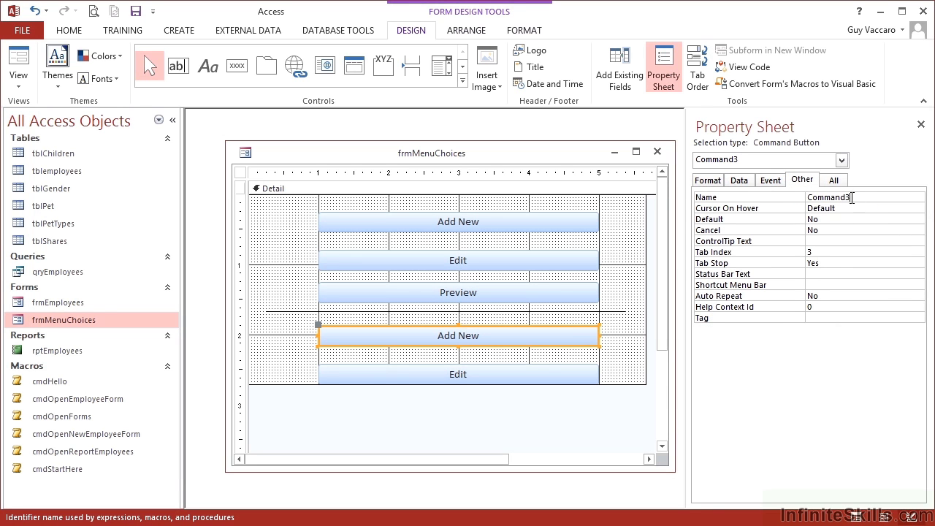
{"action": "left_click", "coordinate": [780, 198]}
{"action": "type", "text": "cmdnew2"}
{"action": "key", "text": "Tab"}
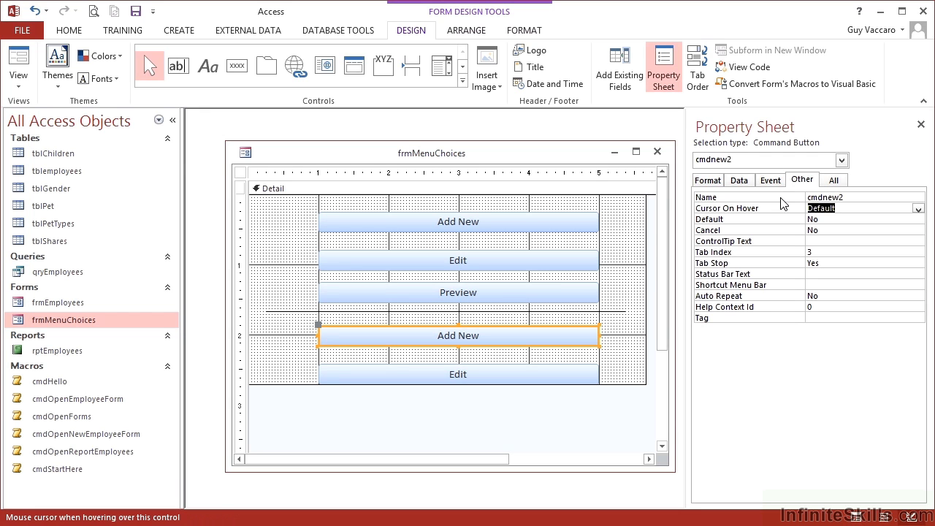
Rename the lower Edit button from Command4 to cmdEdit2.
{"action": "left_click", "coordinate": [541, 374]}
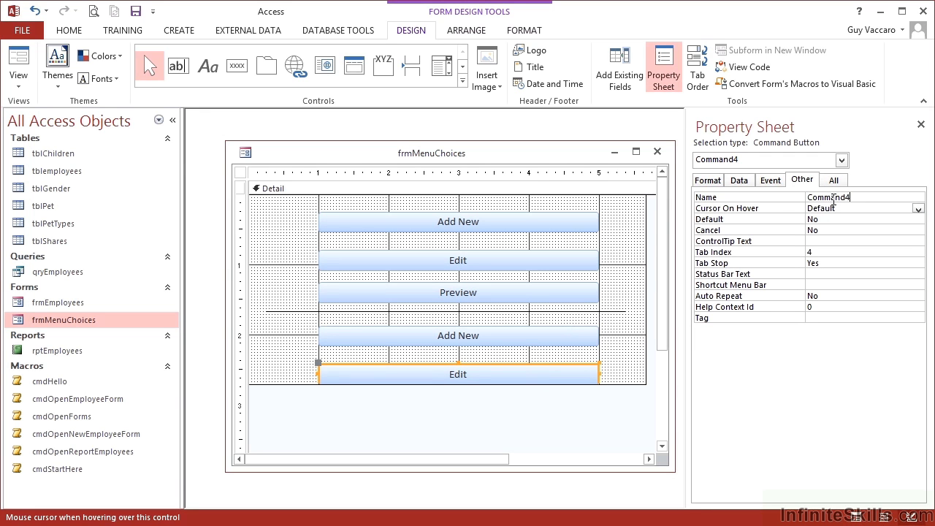
{"action": "left_click", "coordinate": [783, 205]}
{"action": "type", "text": "cmdEdit2"}
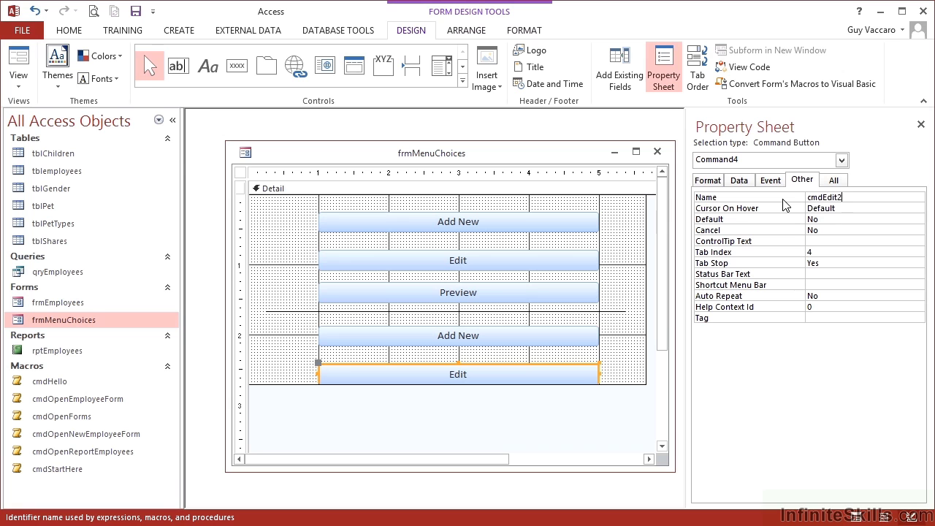
{"action": "key", "text": "Return"}
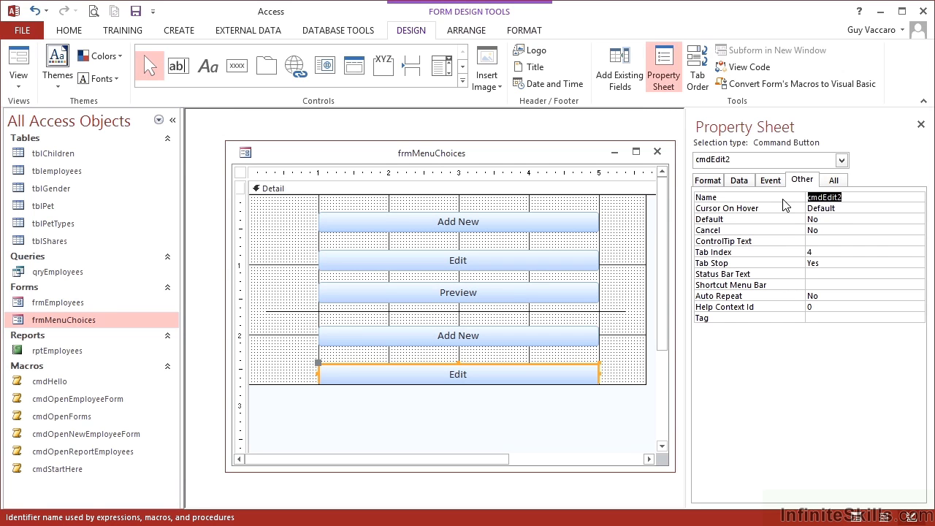
{"action": "left_click", "coordinate": [575, 338]}
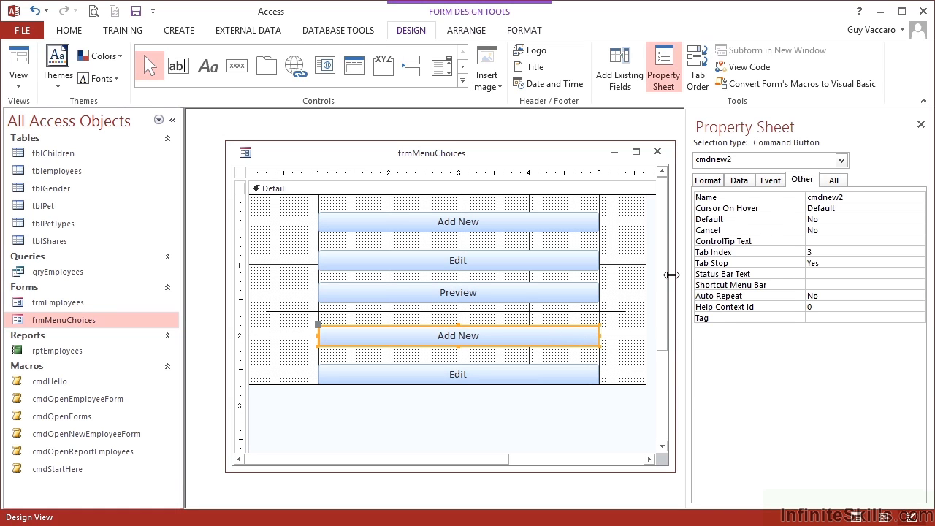
Set cmdnew2's On Click event to cmdOpenForms.NewEmployee.
{"action": "left_click", "coordinate": [771, 180]}
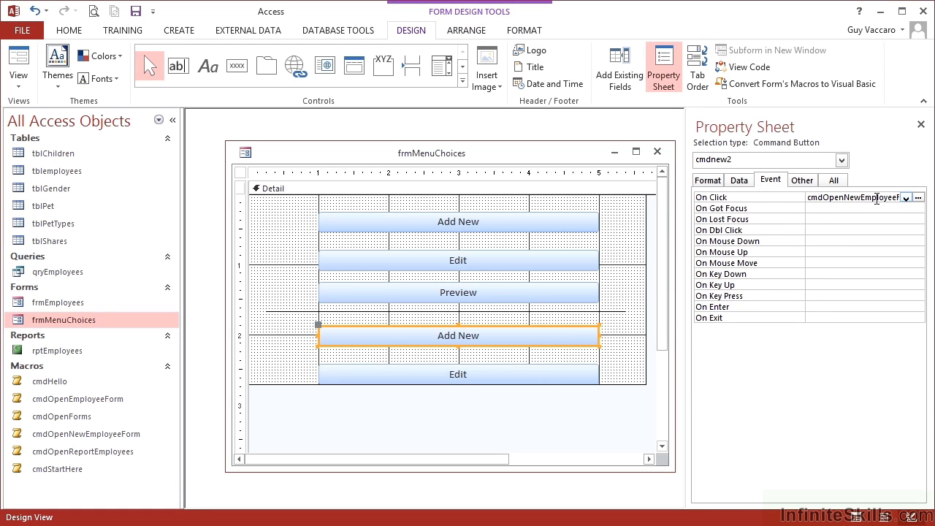
{"action": "left_click", "coordinate": [905, 198]}
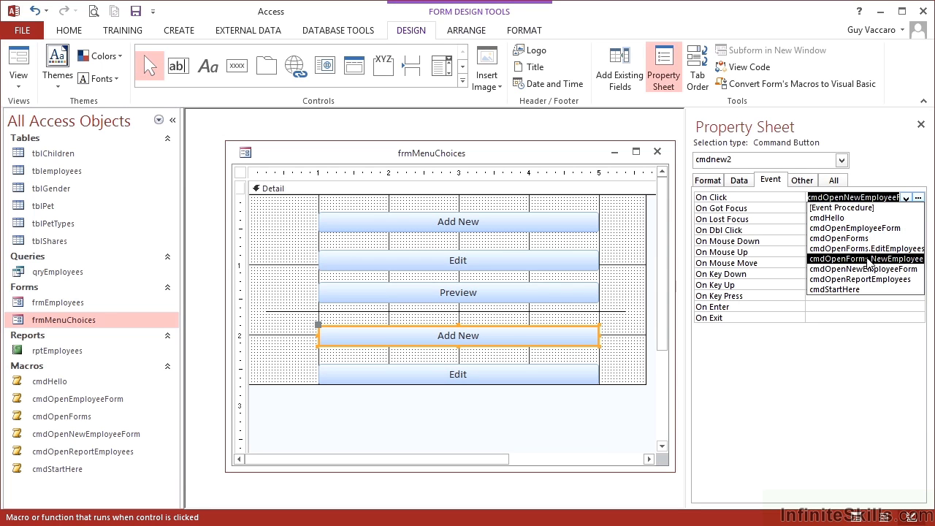
{"action": "left_click", "coordinate": [894, 259]}
Set cmdEdit2's On Click event to cmdOpenForms.EditEmployees.
{"action": "left_click", "coordinate": [581, 375]}
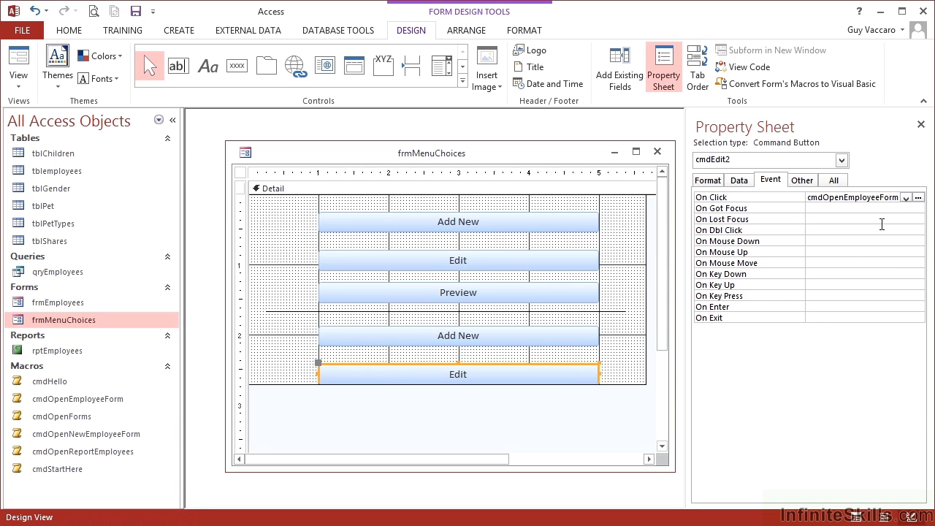
{"action": "left_click", "coordinate": [905, 198]}
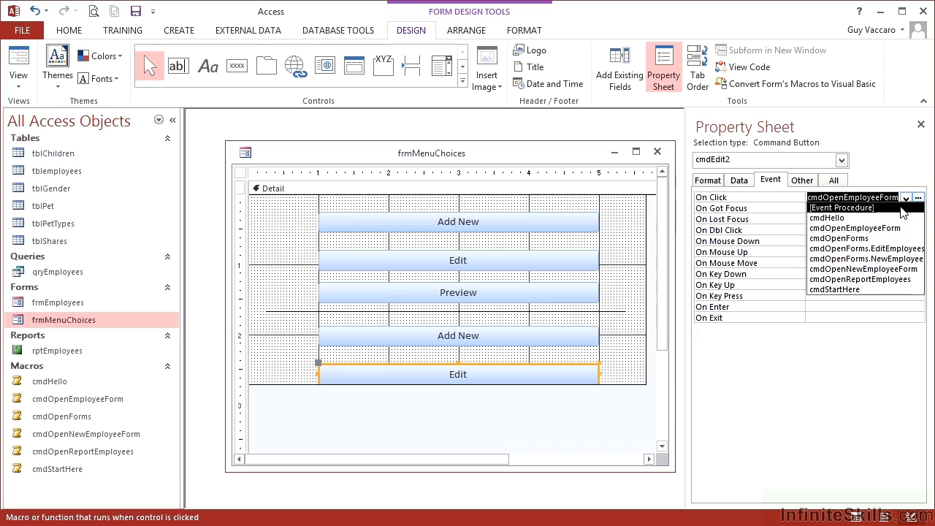
{"action": "left_click", "coordinate": [882, 249]}
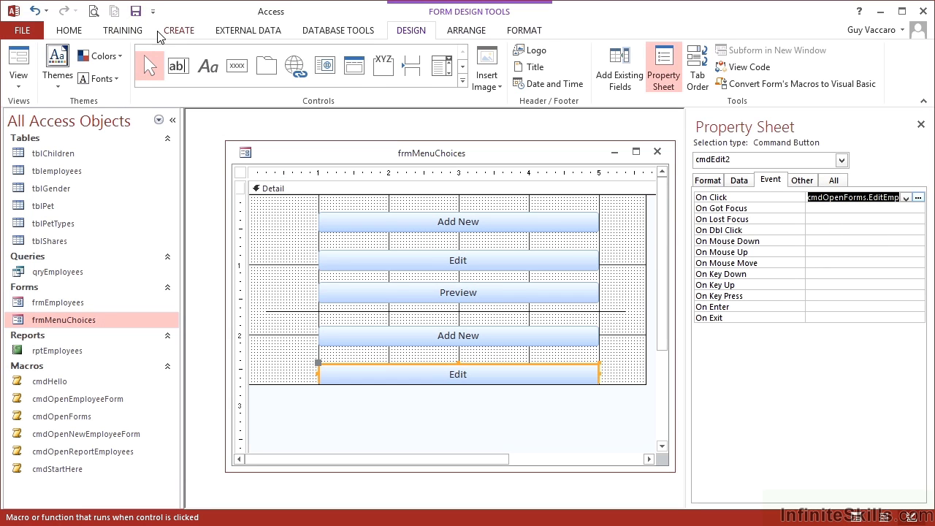
In Form View, test the lower Add New and Edit buttons, closing frmEmployees after each.
{"action": "left_click", "coordinate": [18, 60]}
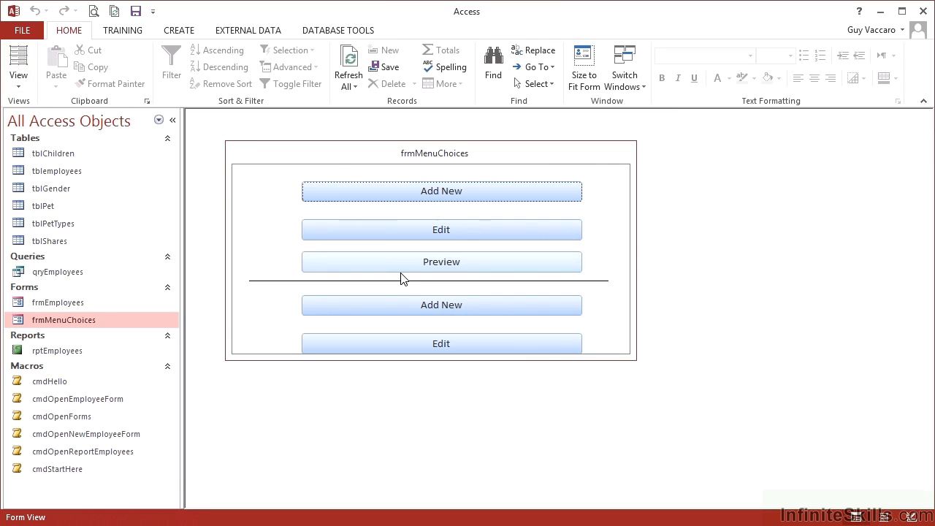
{"action": "left_click", "coordinate": [441, 305]}
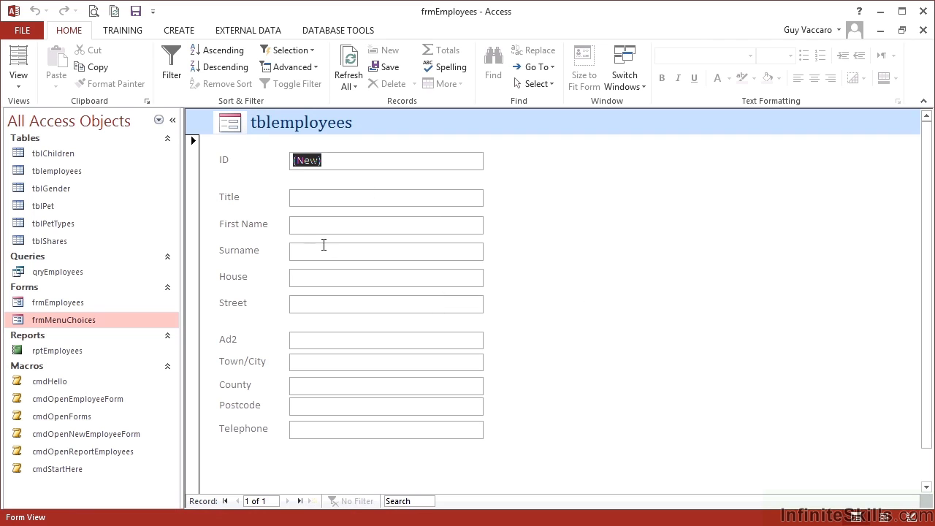
{"action": "key", "text": "ctrl+w"}
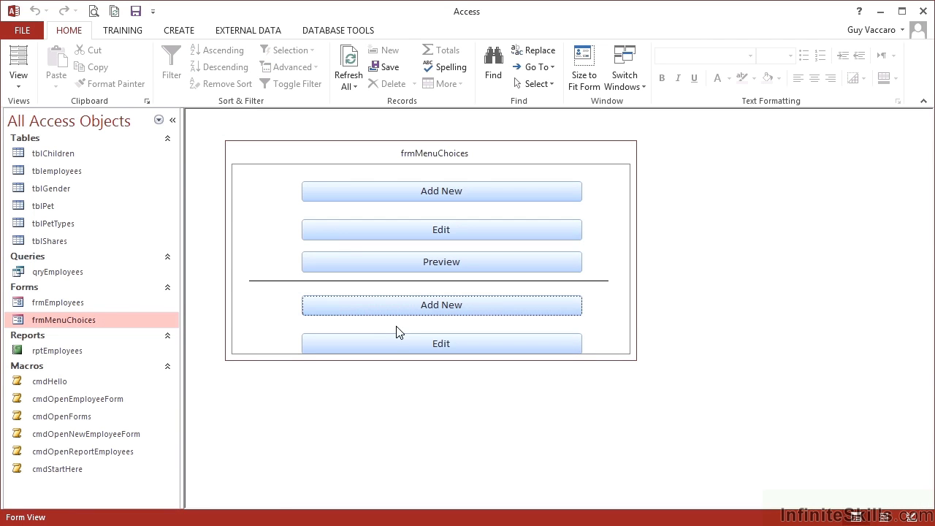
{"action": "left_click", "coordinate": [409, 338]}
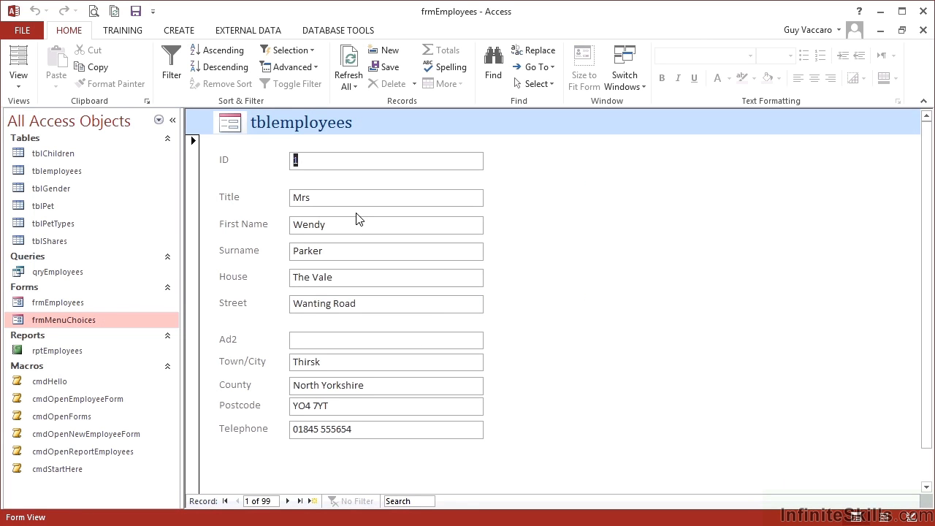
{"action": "key", "text": "ctrl+w"}
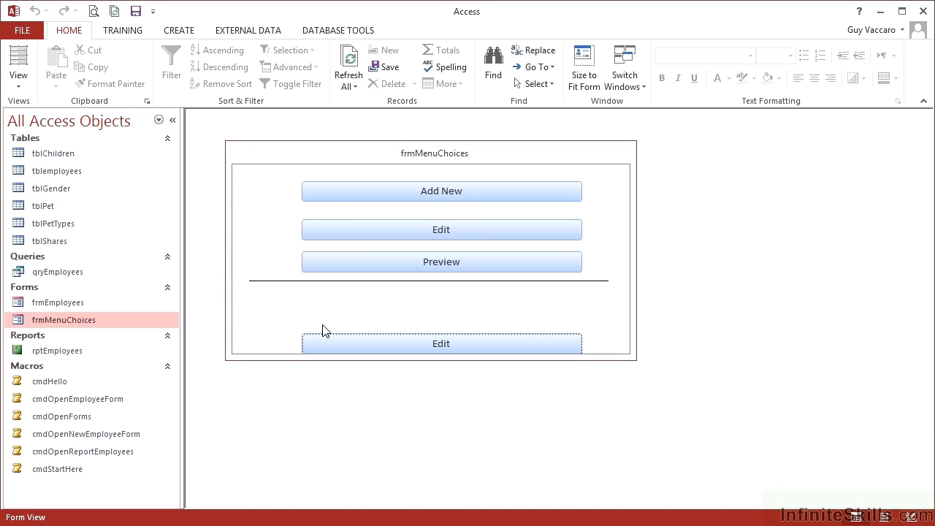
{"action": "left_click", "coordinate": [66, 416]}
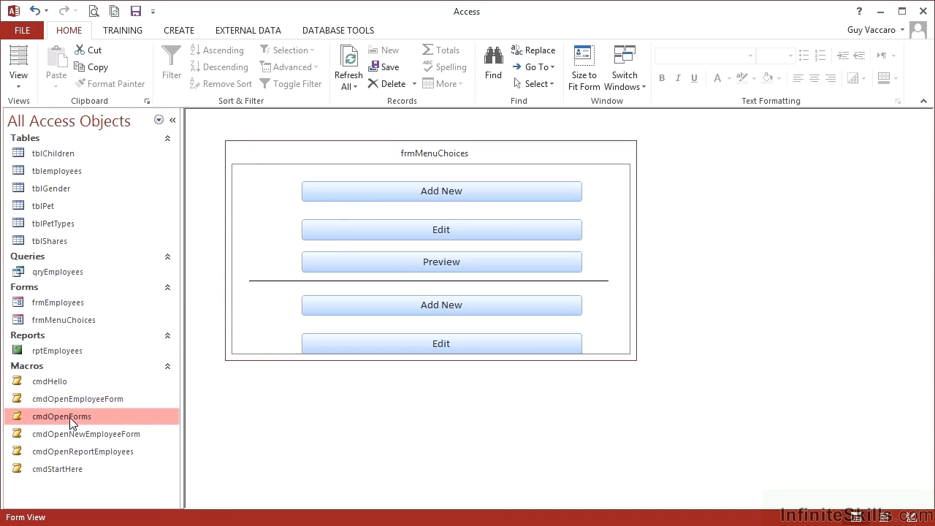
Reopen cmdOpenForms in Design View, maximized, and pick Submacro in the Action Catalog.
{"action": "right_click", "coordinate": [68, 418]}
{"action": "left_click", "coordinate": [142, 262]}
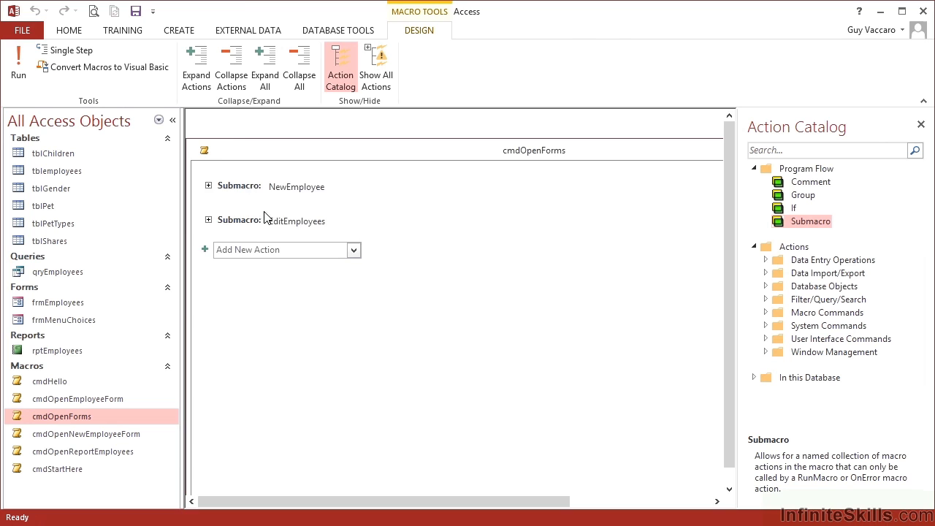
{"action": "double_click", "coordinate": [307, 156]}
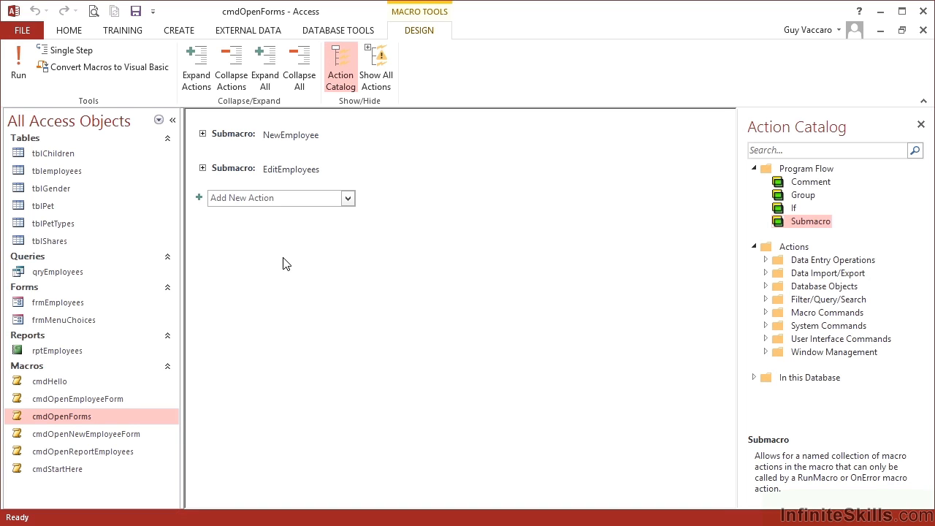
{"action": "left_click", "coordinate": [106, 454]}
{"action": "left_click", "coordinate": [103, 437]}
{"action": "left_click", "coordinate": [104, 402]}
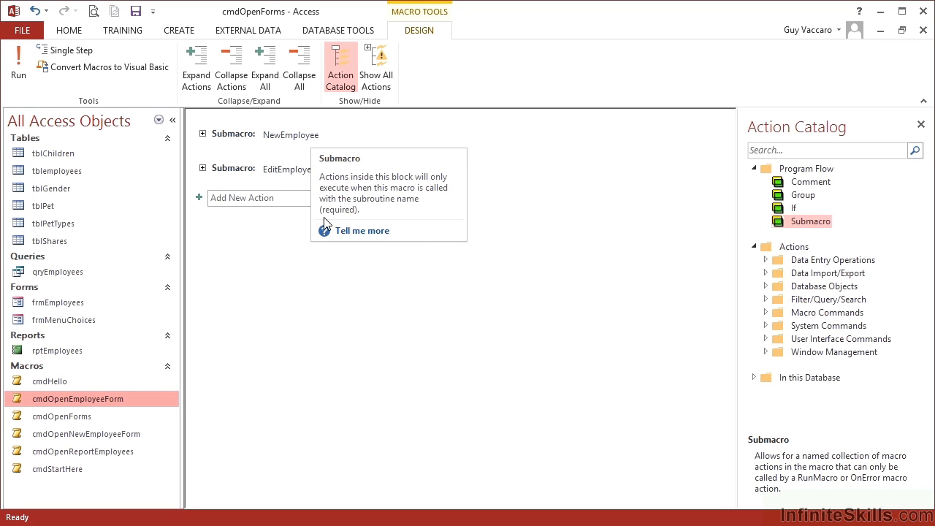
{"action": "left_click", "coordinate": [225, 198]}
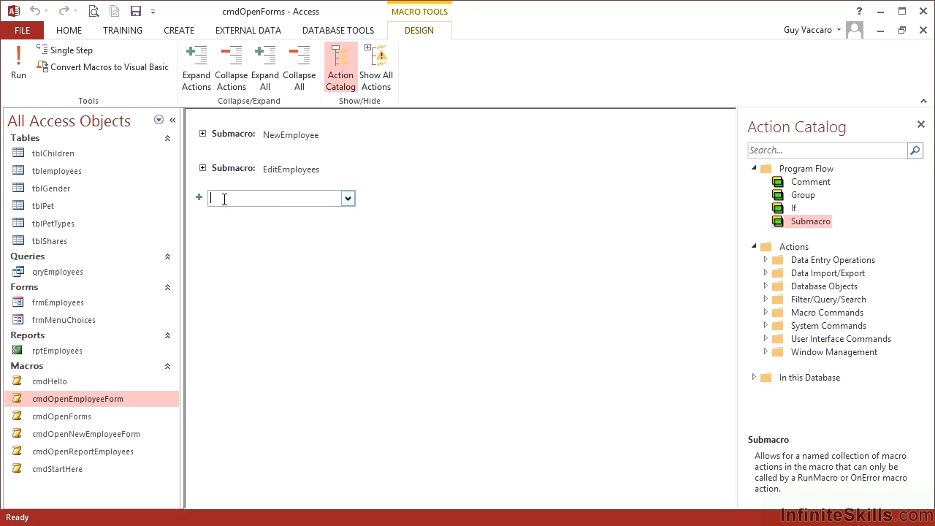
{"action": "left_click", "coordinate": [809, 221]}
Add a Sub3 submacro, delete it, then expand and collapse NewEmployee to review it.
{"action": "double_click", "coordinate": [805, 223]}
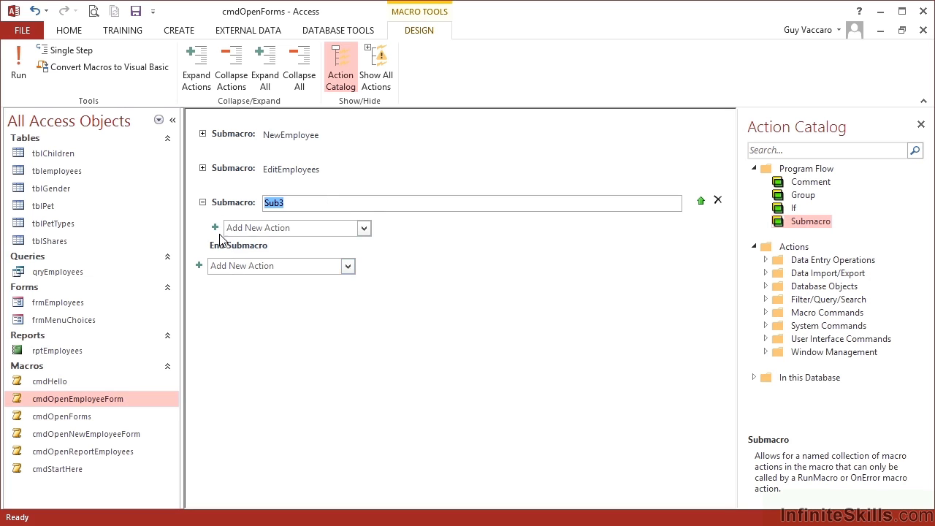
{"action": "mouse_move", "coordinate": [471, 250]}
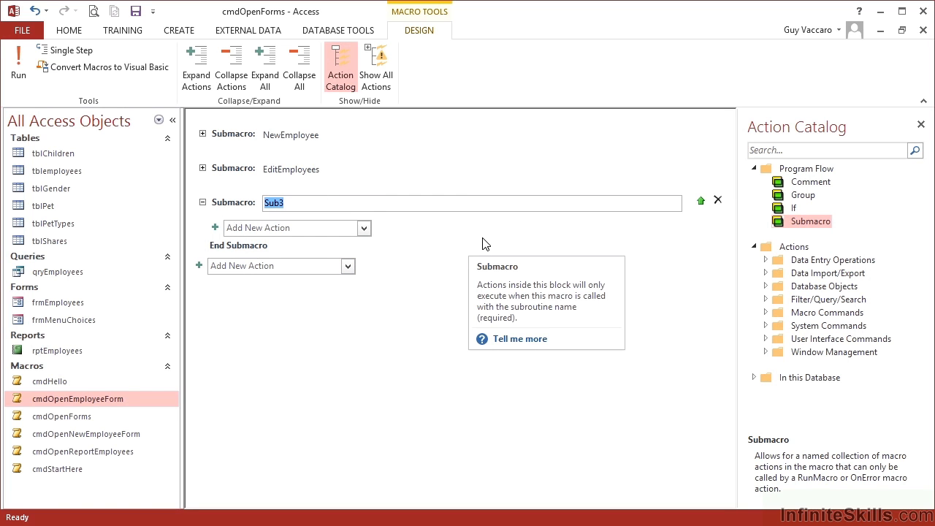
{"action": "left_click", "coordinate": [717, 199]}
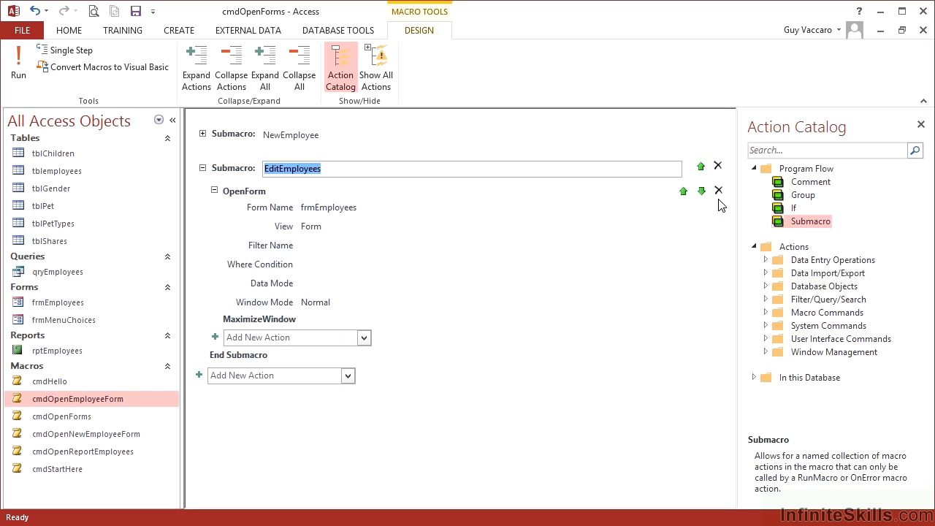
{"action": "left_click", "coordinate": [202, 134]}
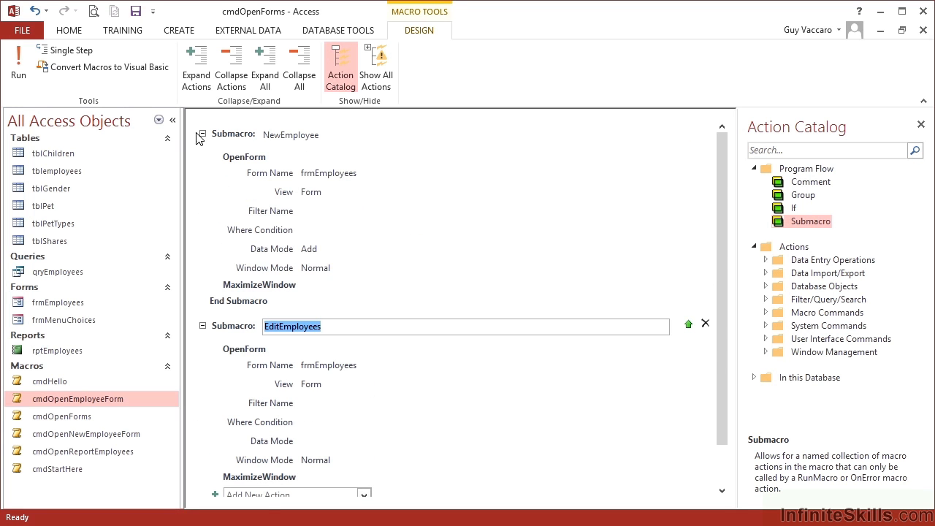
{"action": "left_click", "coordinate": [202, 134]}
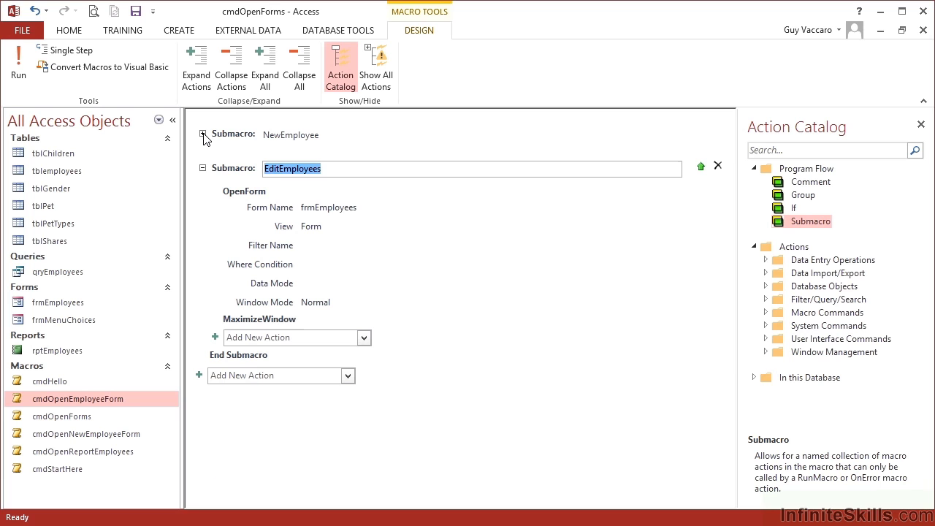